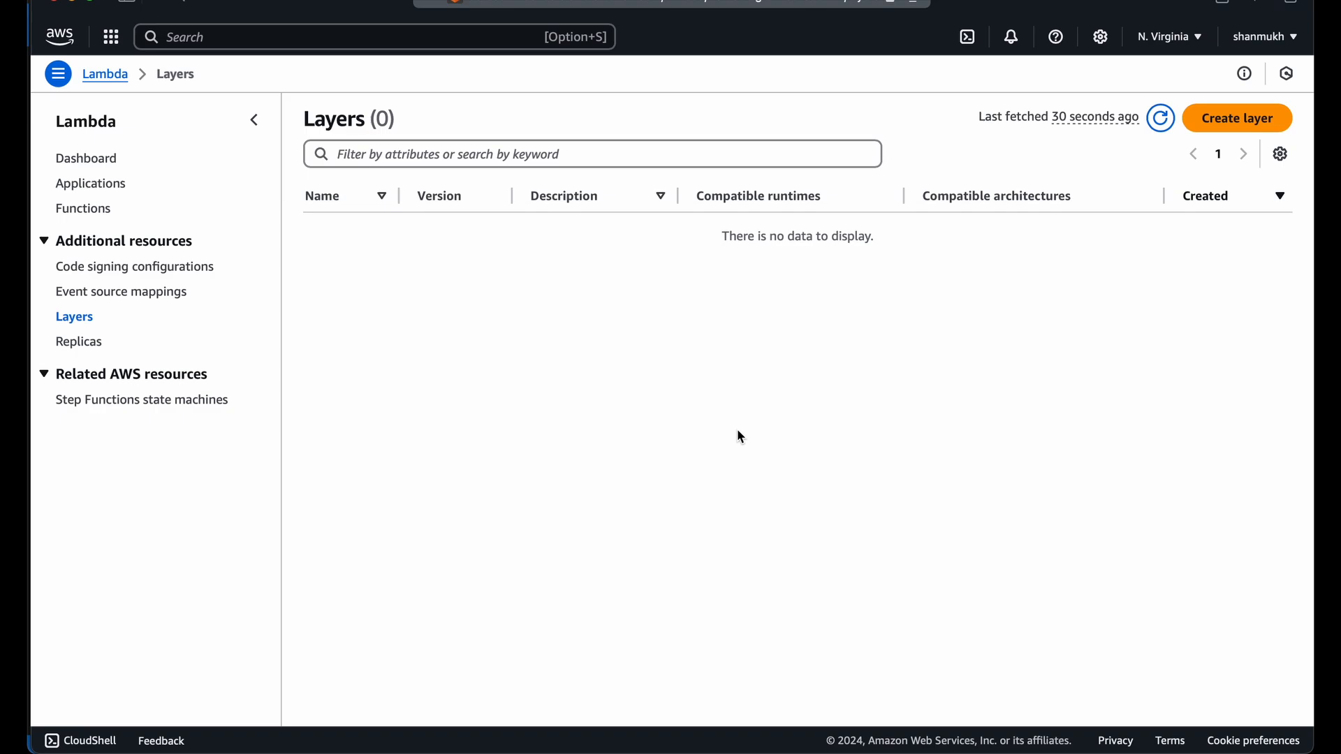
# Switch to VS Code and list the contents of the LinuxMount project folder in the terminal.
pyautogui.press('super+Tab')
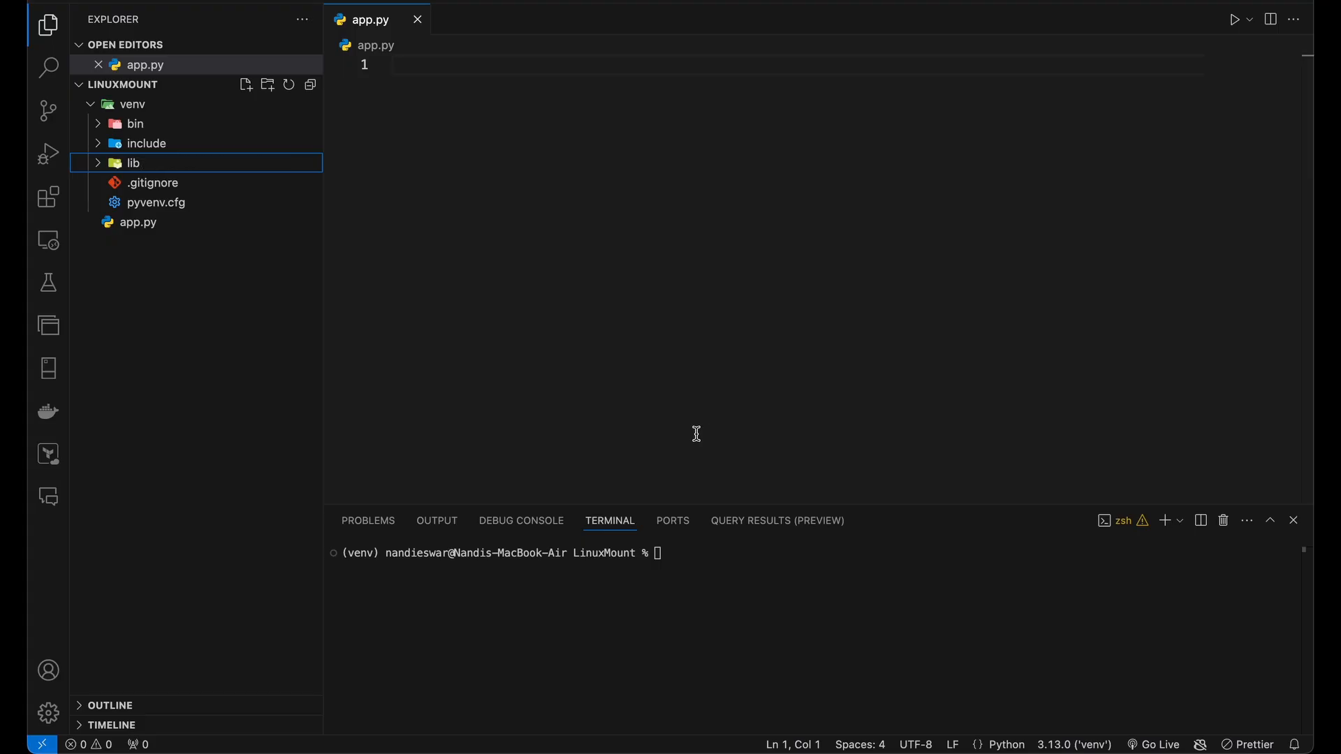
pyautogui.click(599, 357)
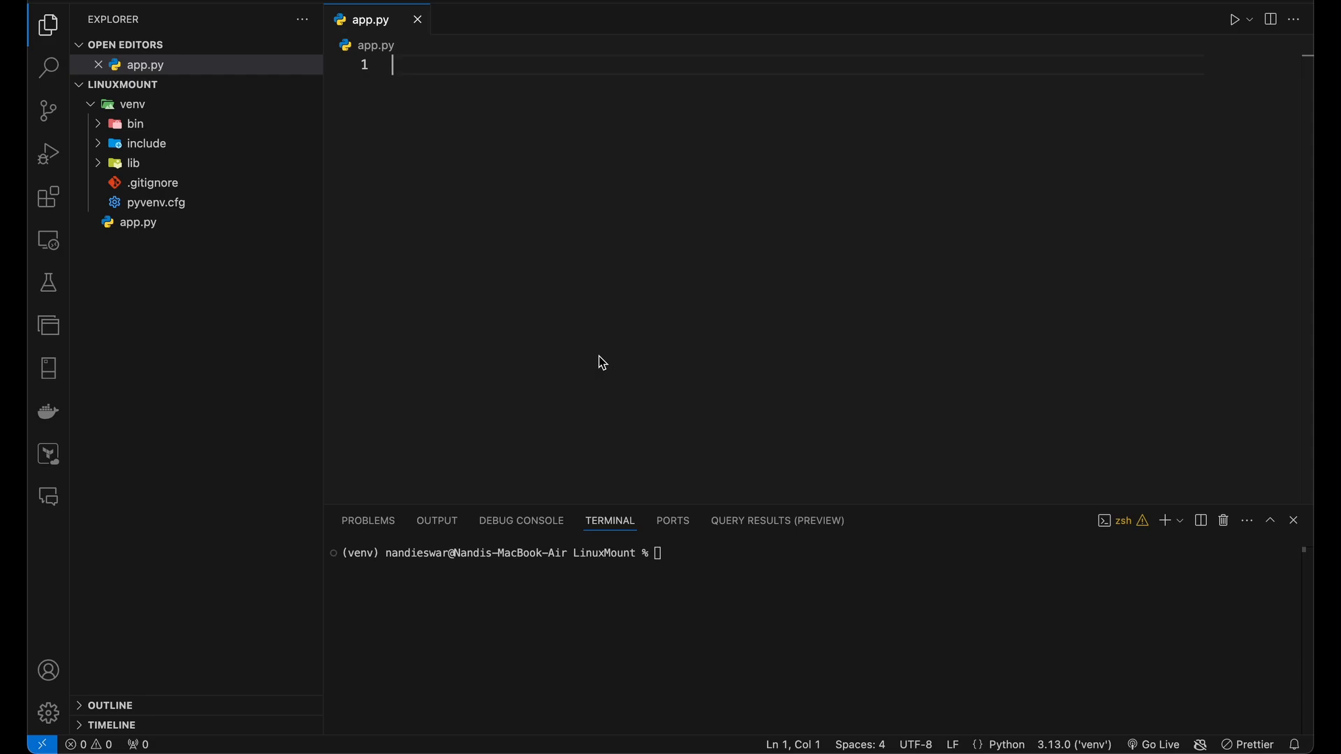
pyautogui.click(726, 559)
pyautogui.write('ls')
pyautogui.press('Return')
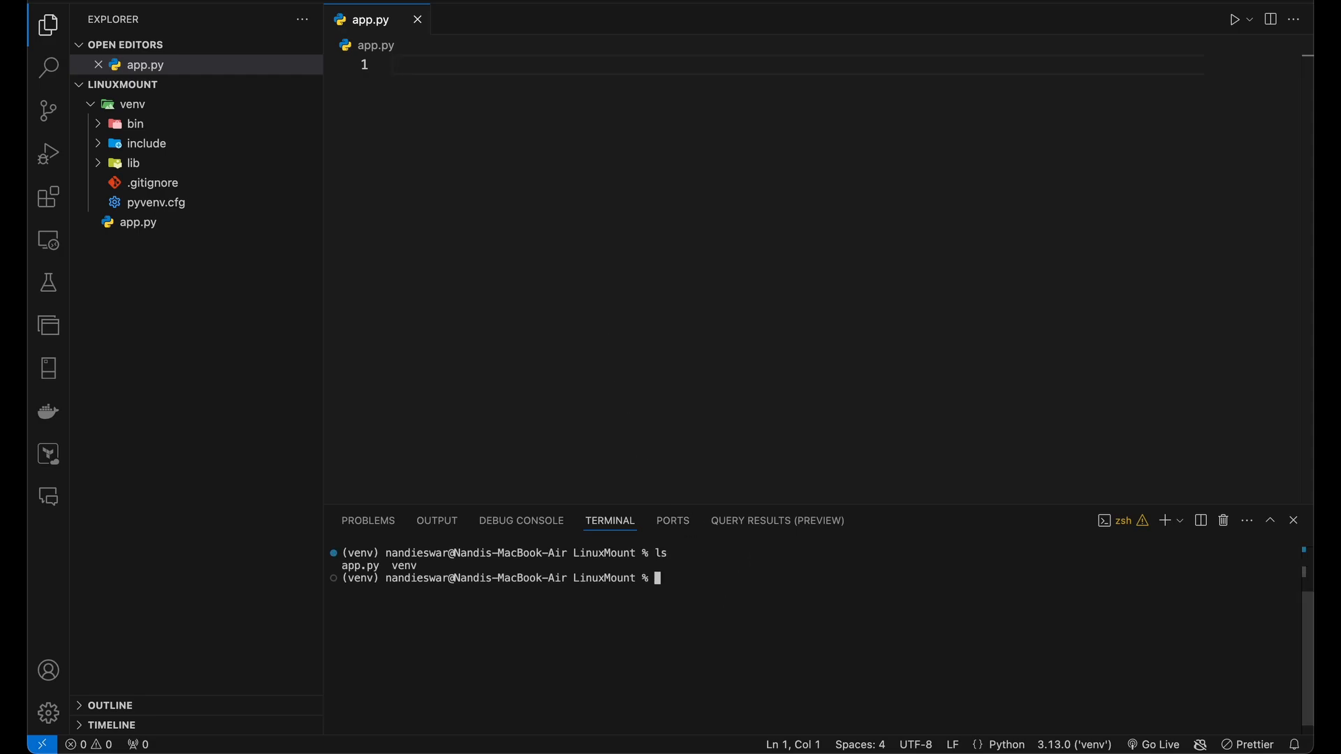
# Deactivate the project's active Python virtual environment from the terminal.
pyautogui.write('r')
pyautogui.press('BackSpace')
pyautogui.write('deactivate')
pyautogui.press('Return')
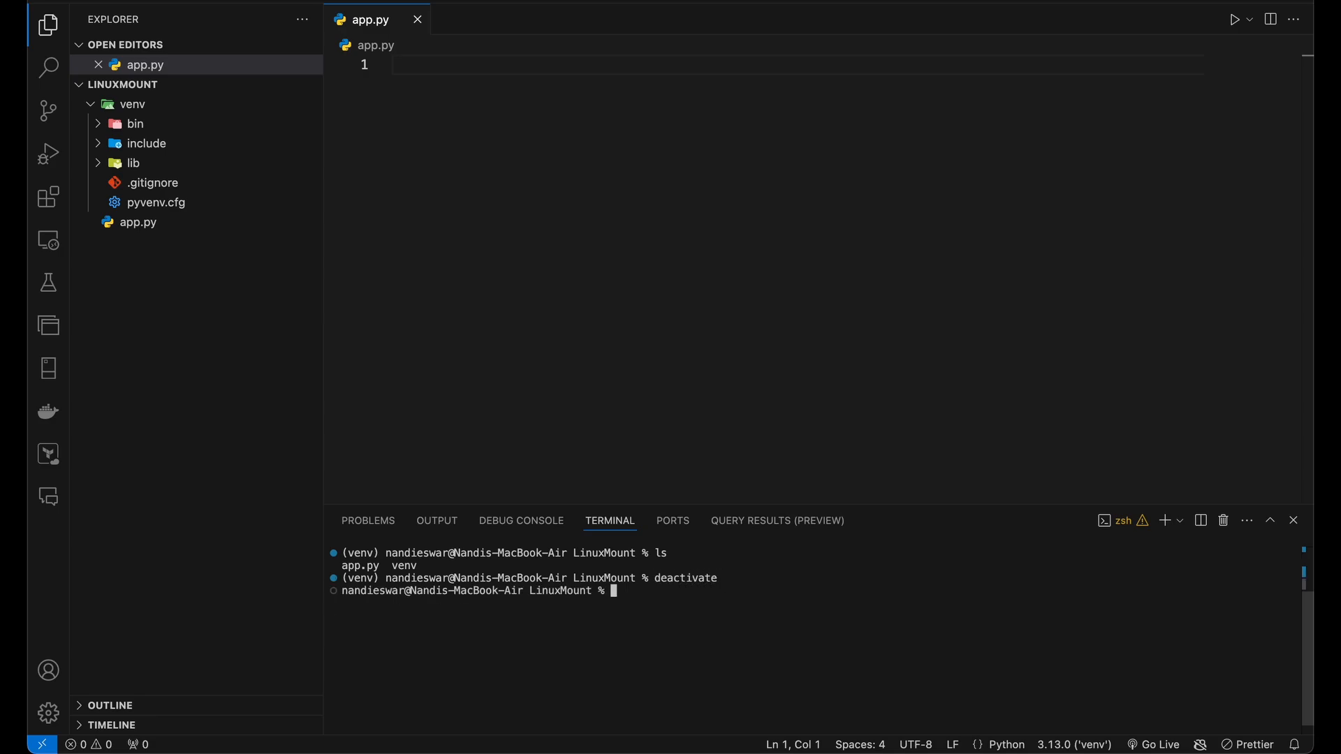
# List the project folder, delete its old environment with "rm -rf venv", and clear the terminal.
pyautogui.write('ls')
pyautogui.press('Return')
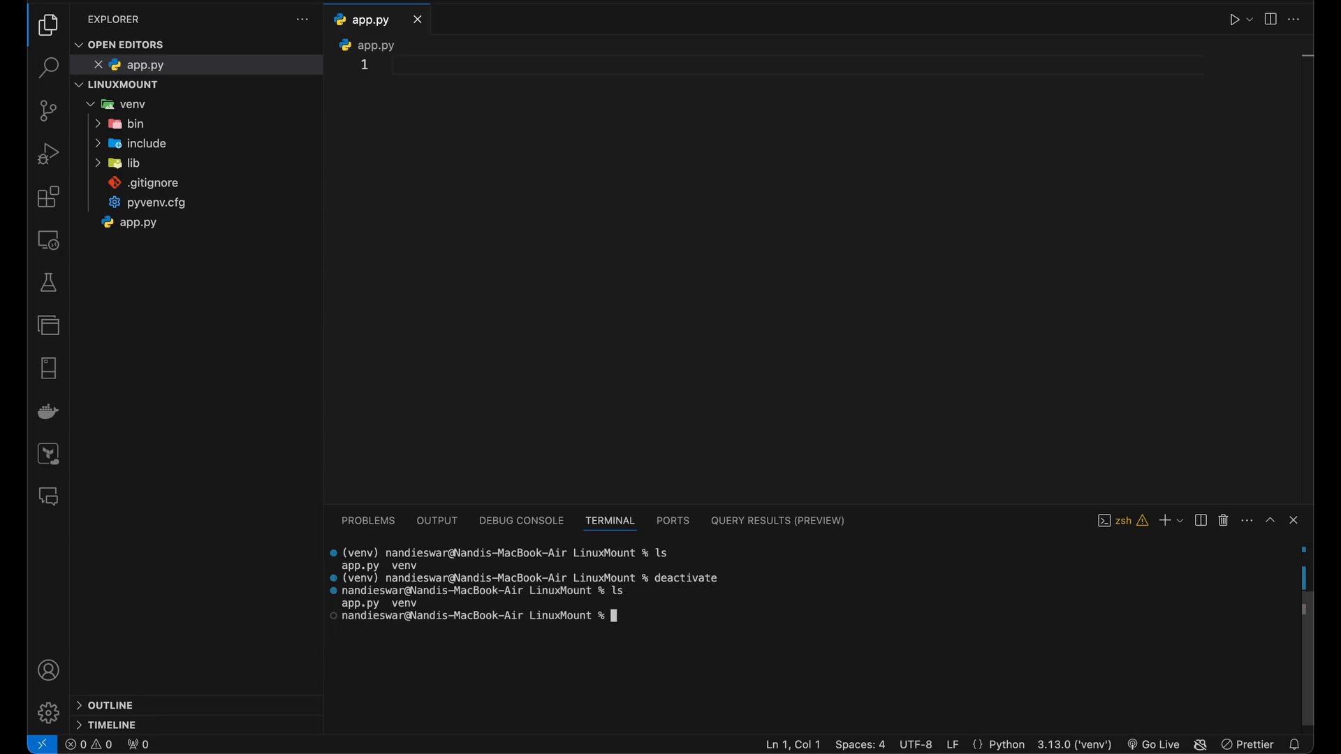
pyautogui.write('rm -rf venv')
pyautogui.press('Return')
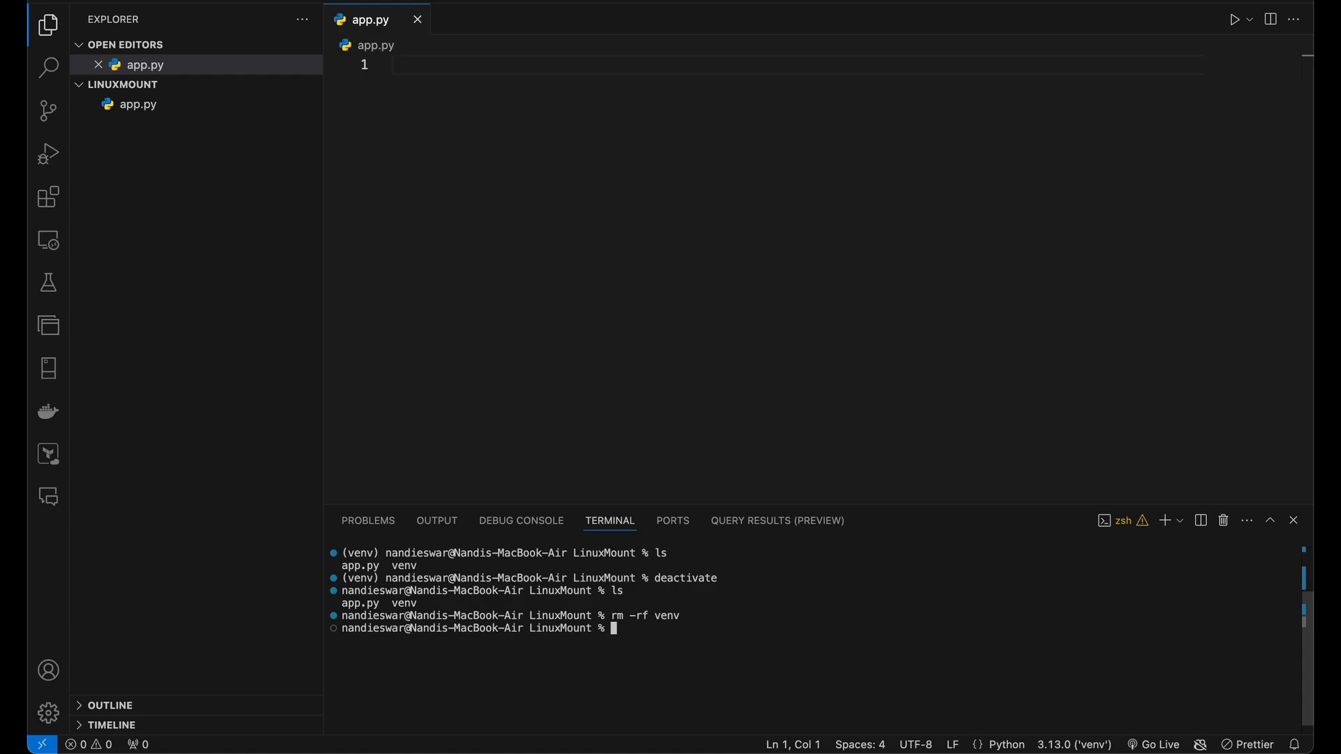
pyautogui.write('clear')
pyautogui.press('Return')
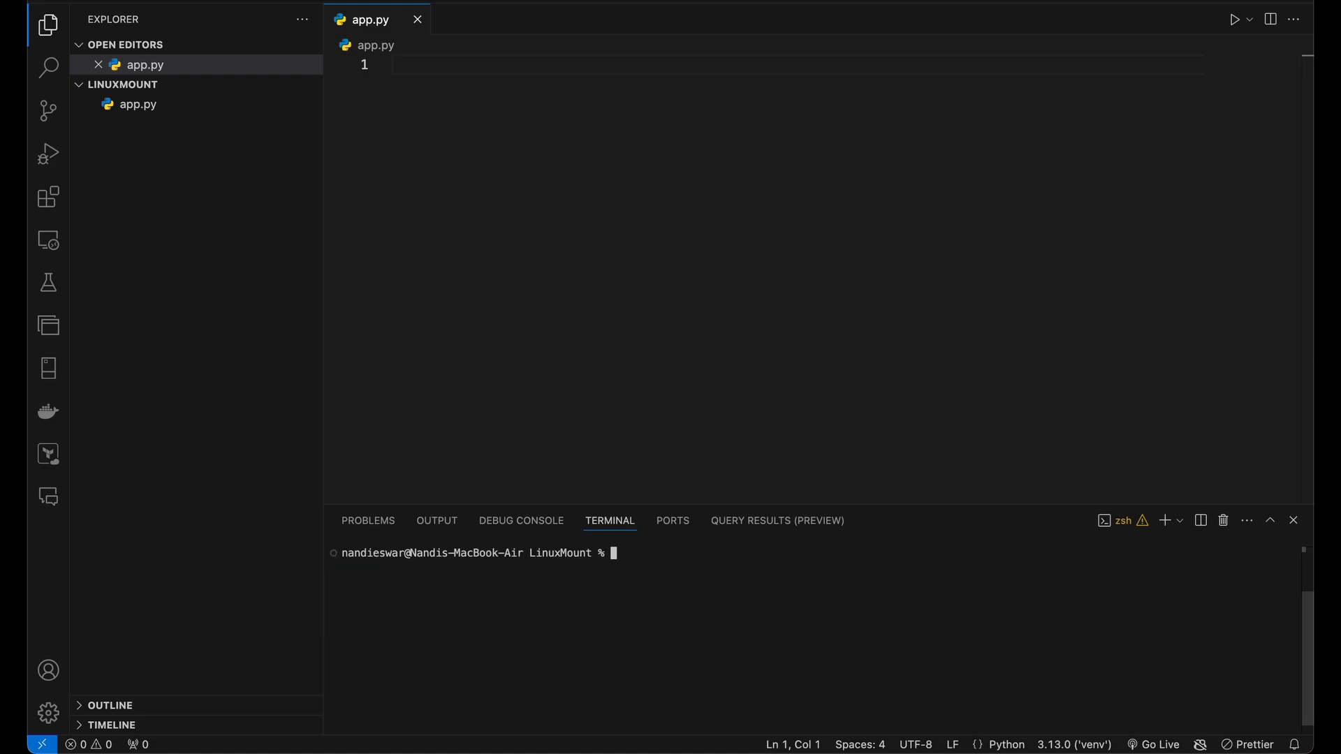
# Create a fresh virtual environment with "python3 -m venv venv" and clear the terminal.
pyautogui.write('python')
pyautogui.write('3-')
pyautogui.write('-m venv ')
pyautogui.write('venv')
pyautogui.press('Return')
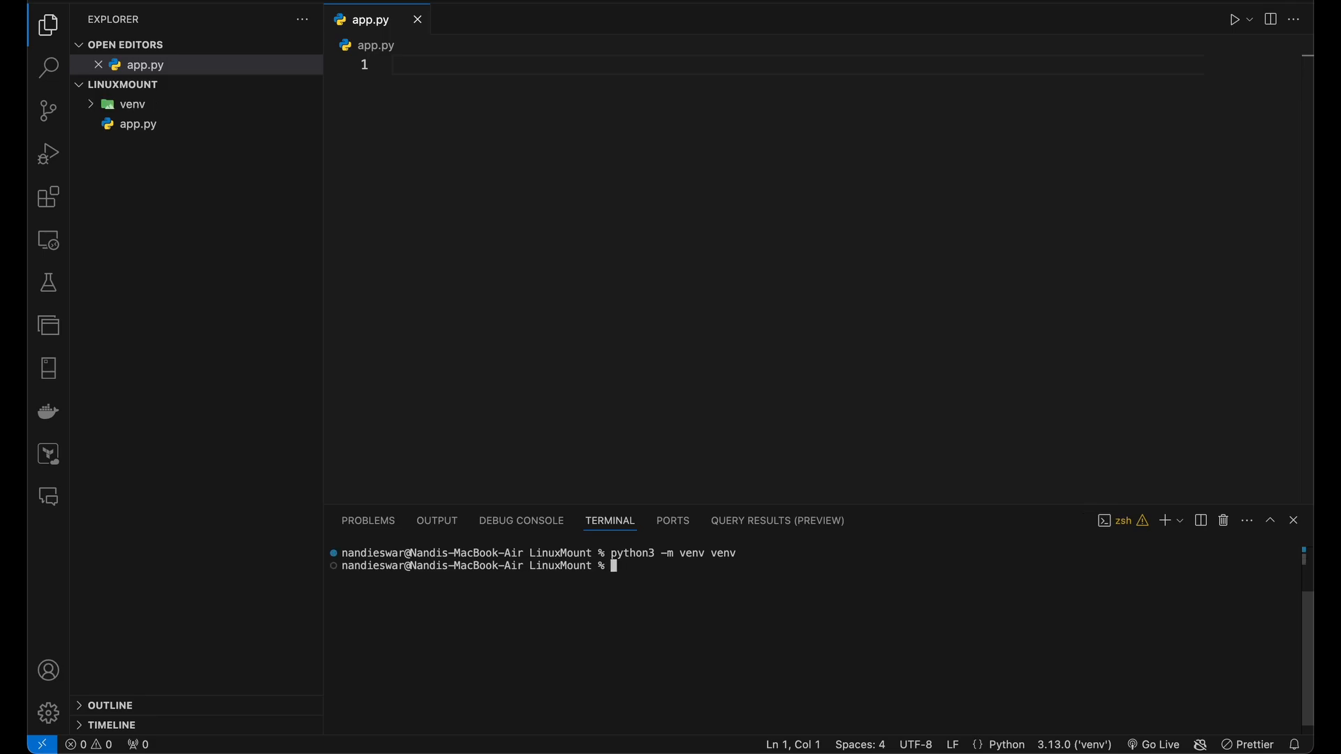
pyautogui.write('clear')
pyautogui.press('Return')
# Activate the new environment with "source venv/bin/activate" and list the project folder in a cleared terminal.
pyautogui.write('sour')
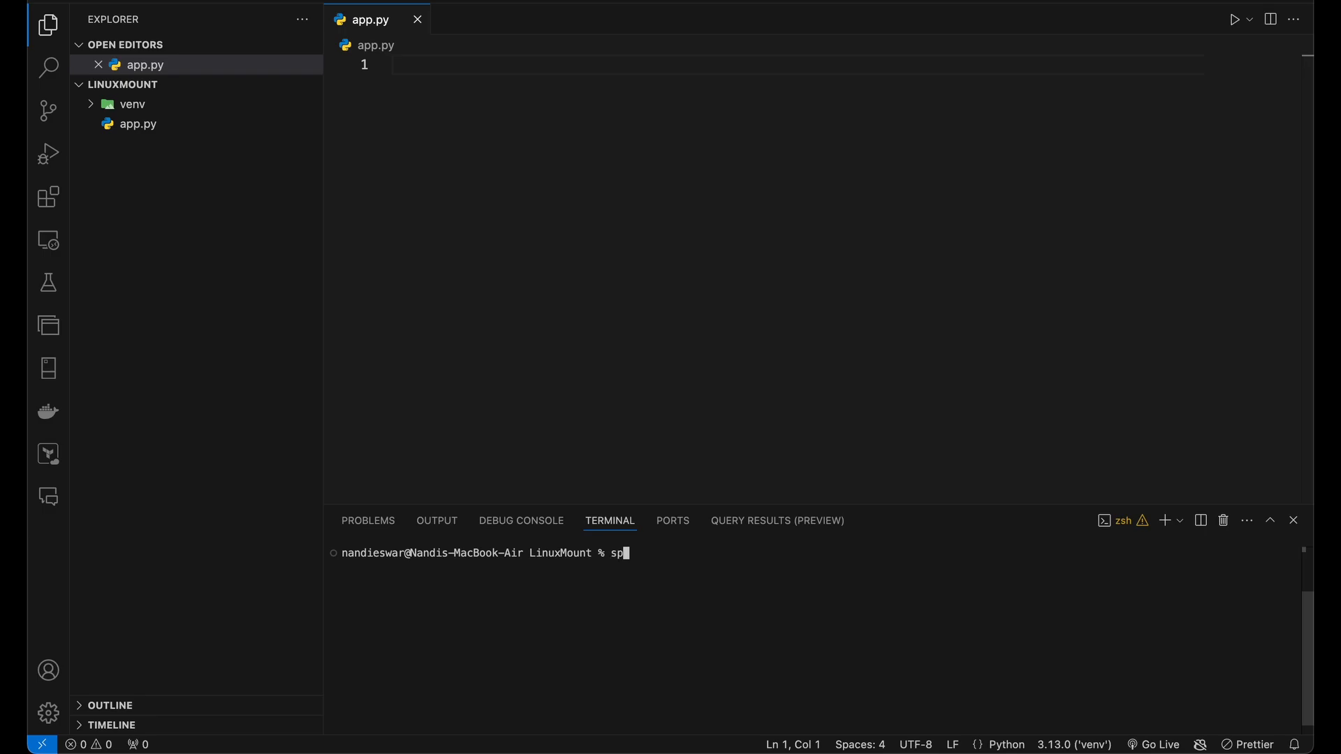
pyautogui.write('ce venv/i')
pyautogui.press('BackSpace')
pyautogui.write('bin/activate')
pyautogui.press('Return')
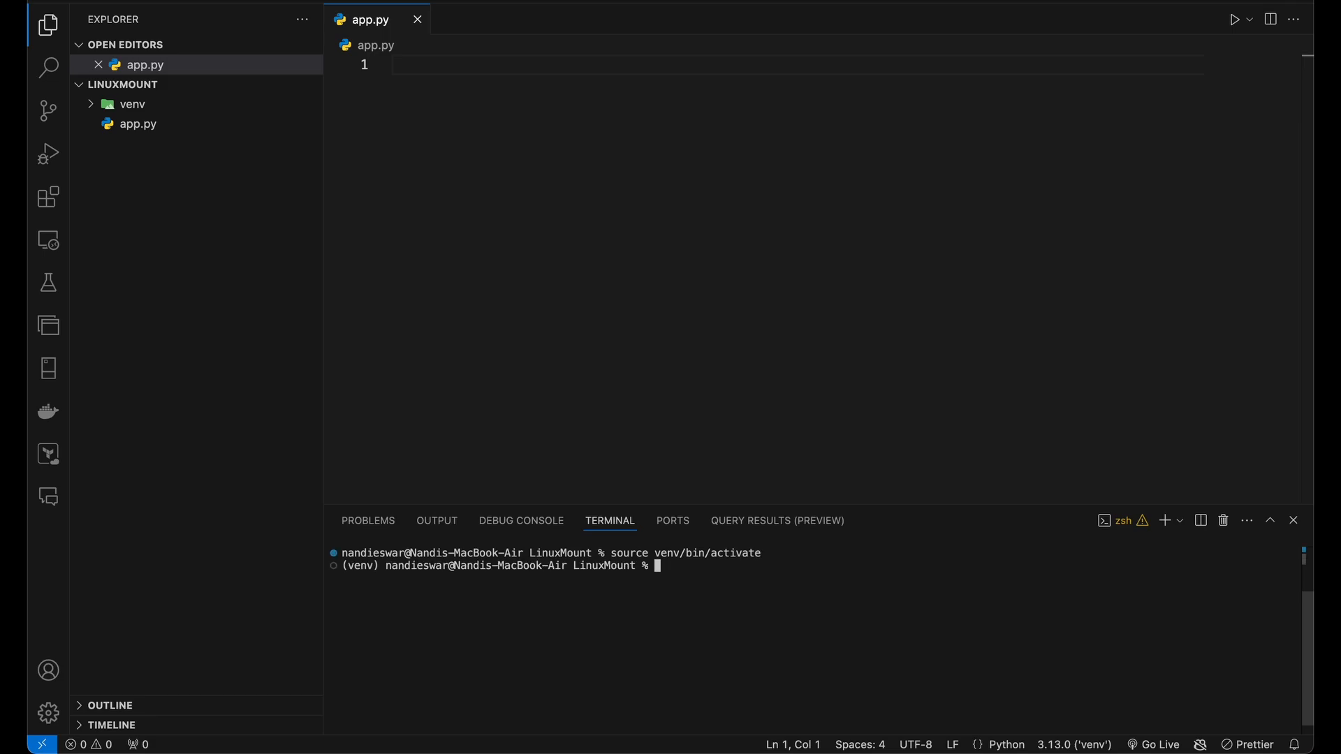
pyautogui.write('clear')
pyautogui.press('Return')
pyautogui.write('ls')
pyautogui.press('Return')
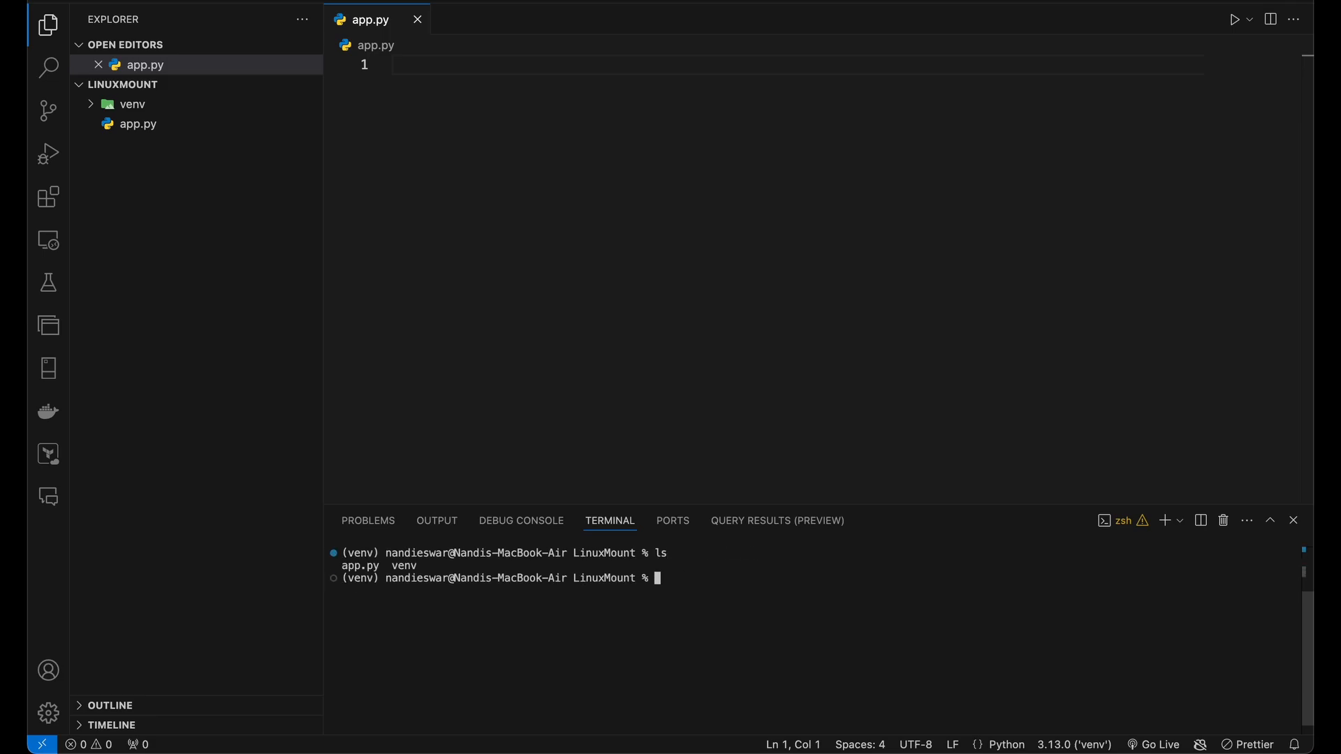
# Install the requests package into the virtual environment with "pip install requests" and clear the terminal.
pyautogui.click(703, 411)
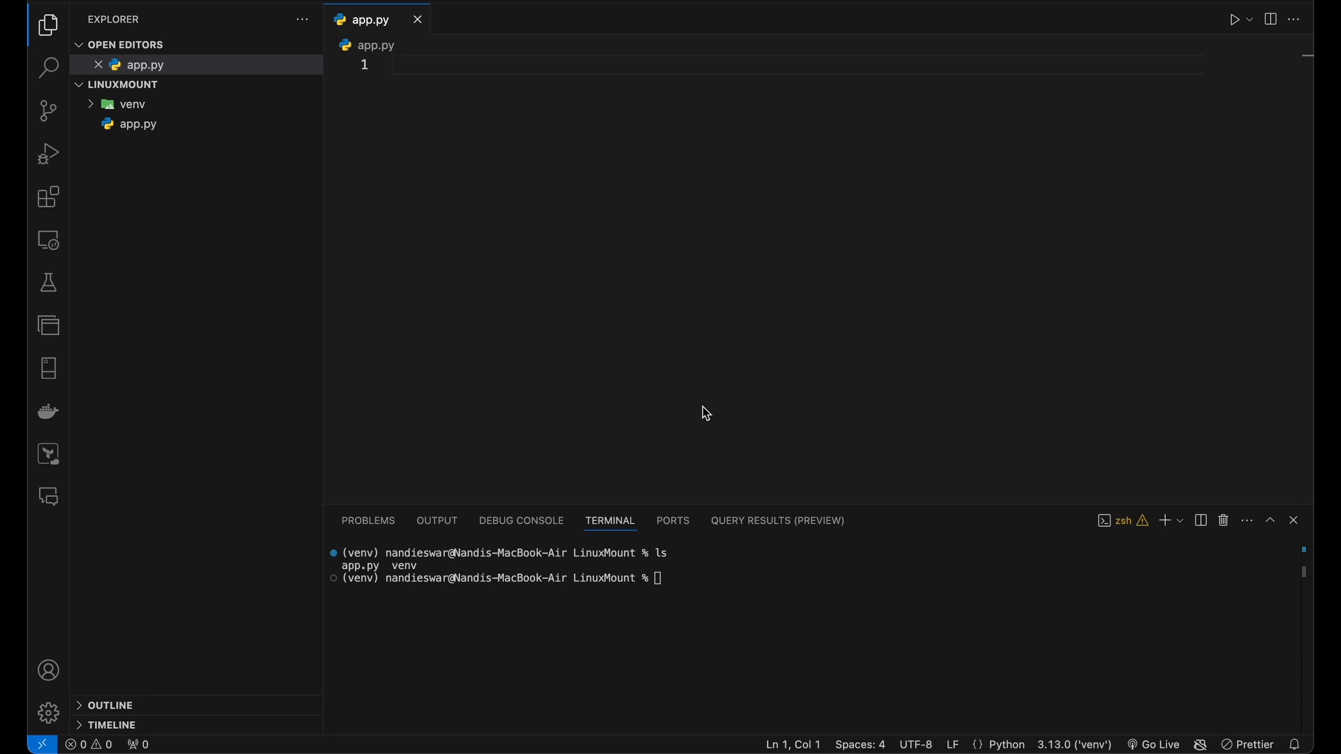
pyautogui.click(717, 628)
pyautogui.write('p')
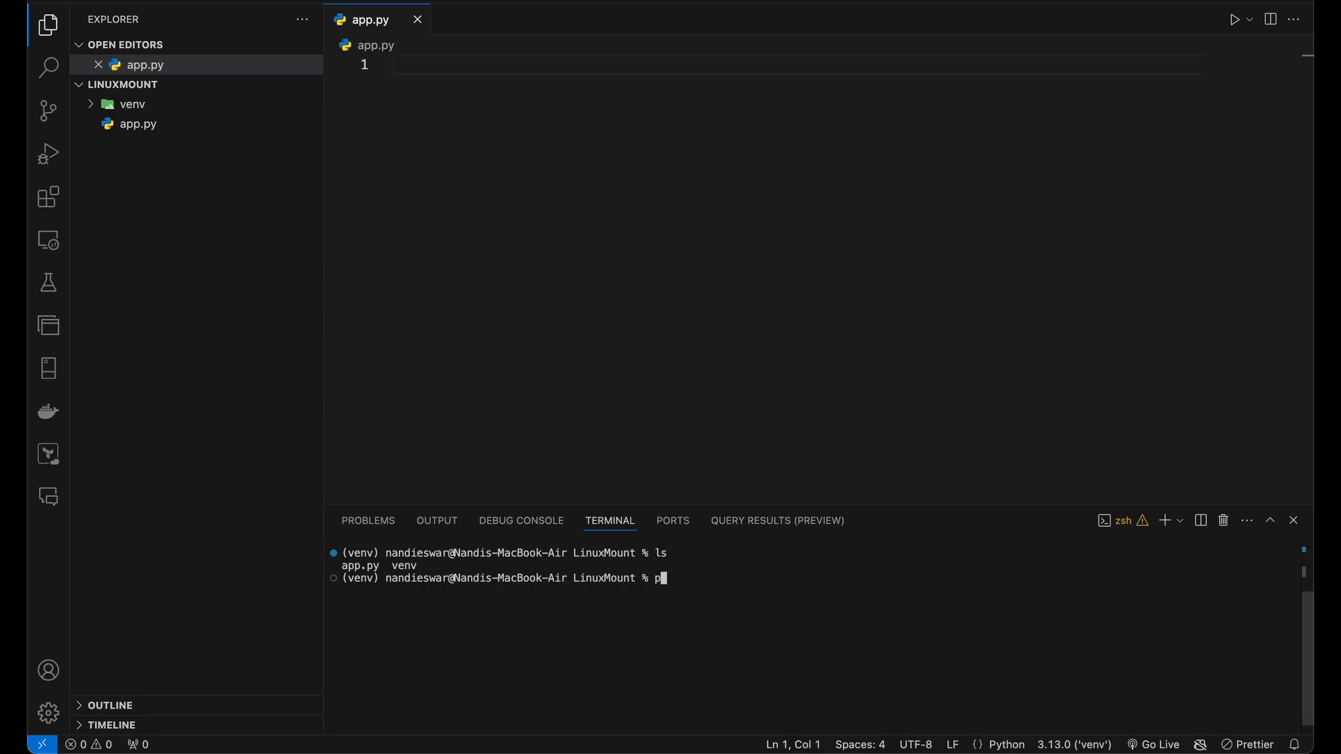
pyautogui.write('ip install requests')
pyautogui.press('Return')
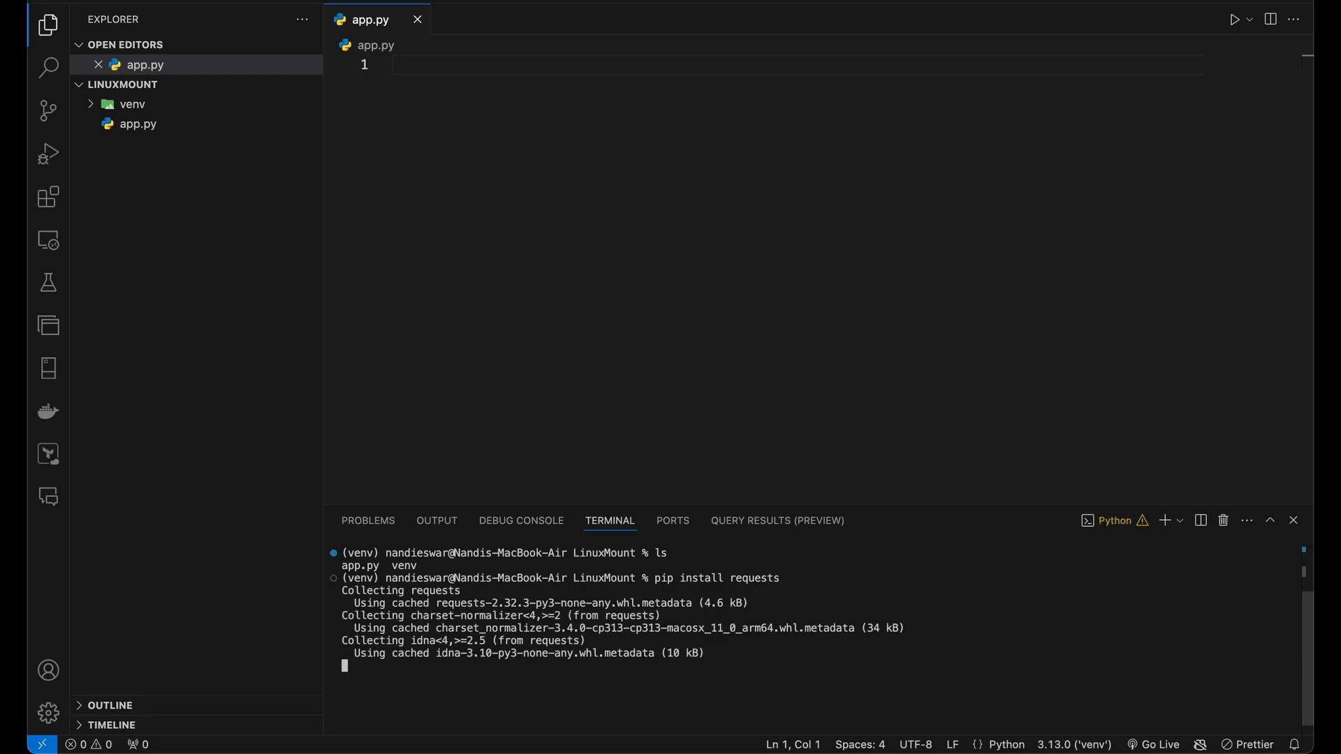
pyautogui.write('clear')
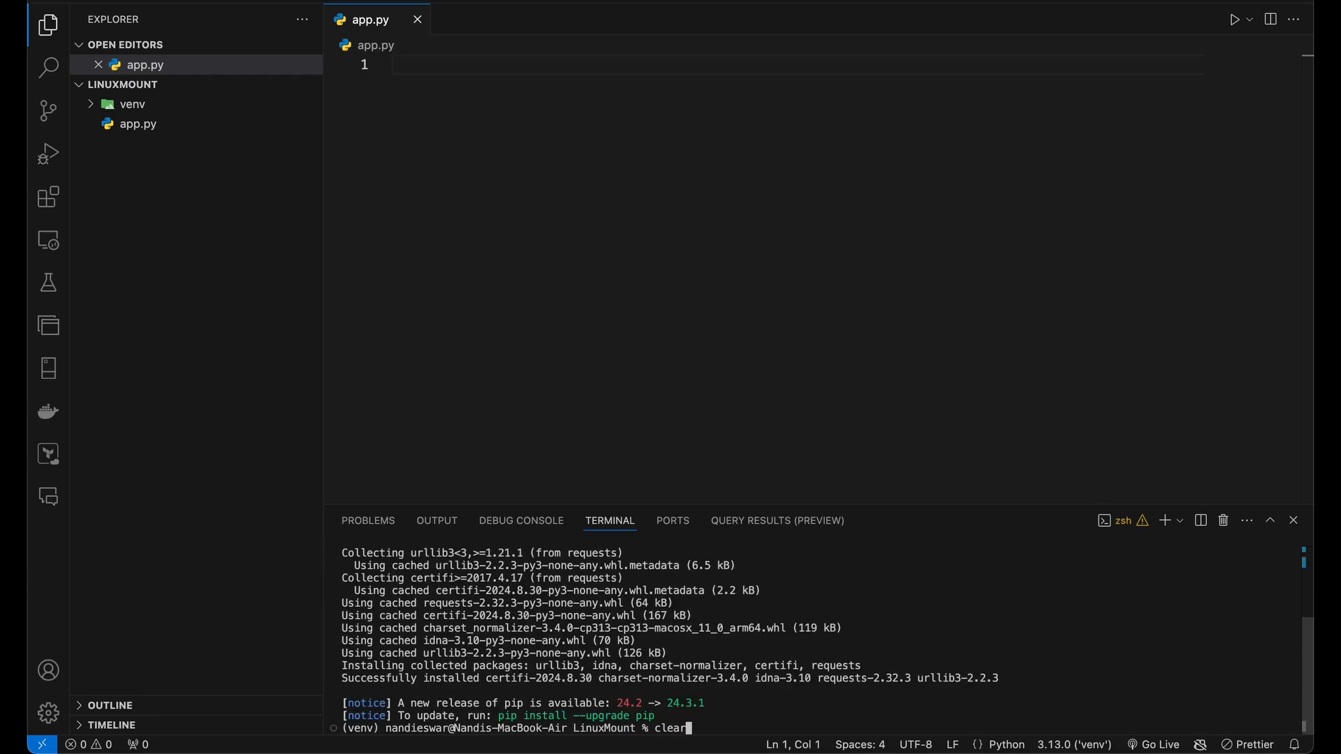
pyautogui.press('Return')
pyautogui.click(569, 278)
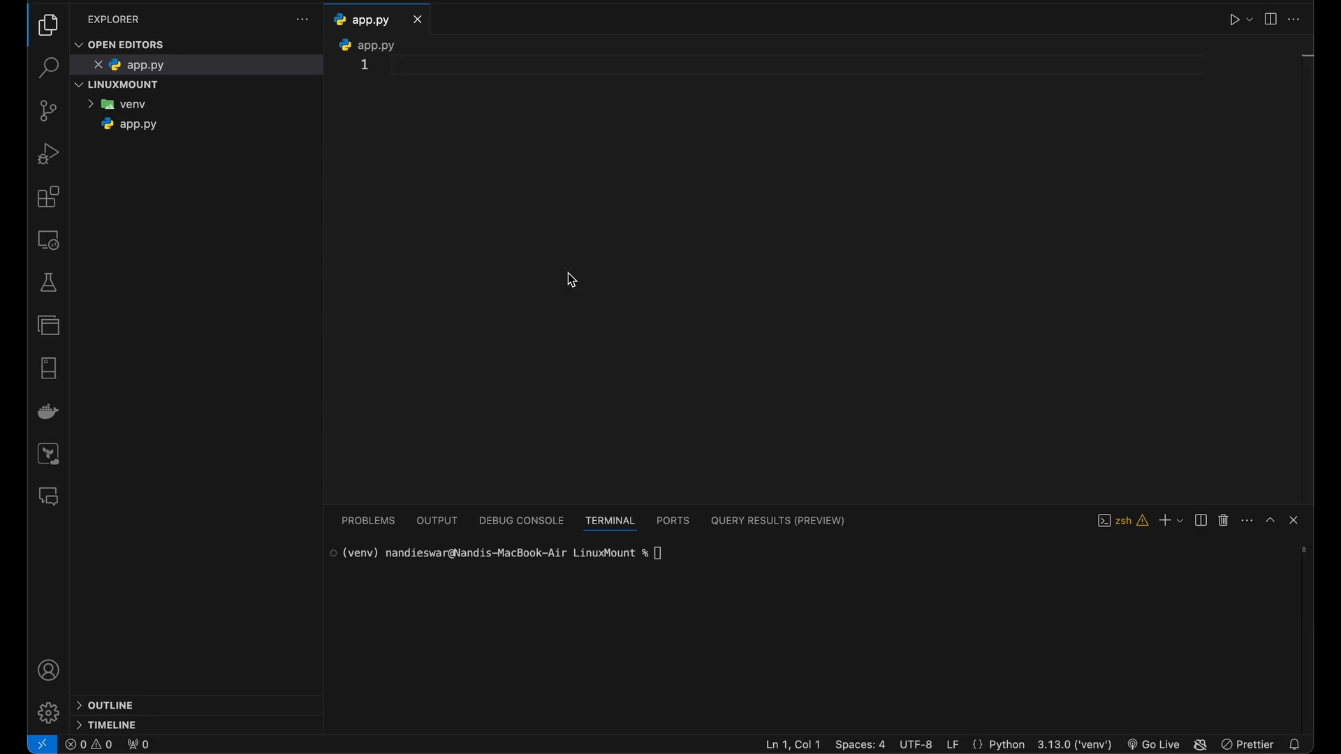
pyautogui.write('import requests   test = "https://www.google.com/"  response =  requests.get(test)  if response.status_code == 200:     print("it was request suceffully") else:     print("it was not sucessfull")')
pyautogui.click(559, 286)
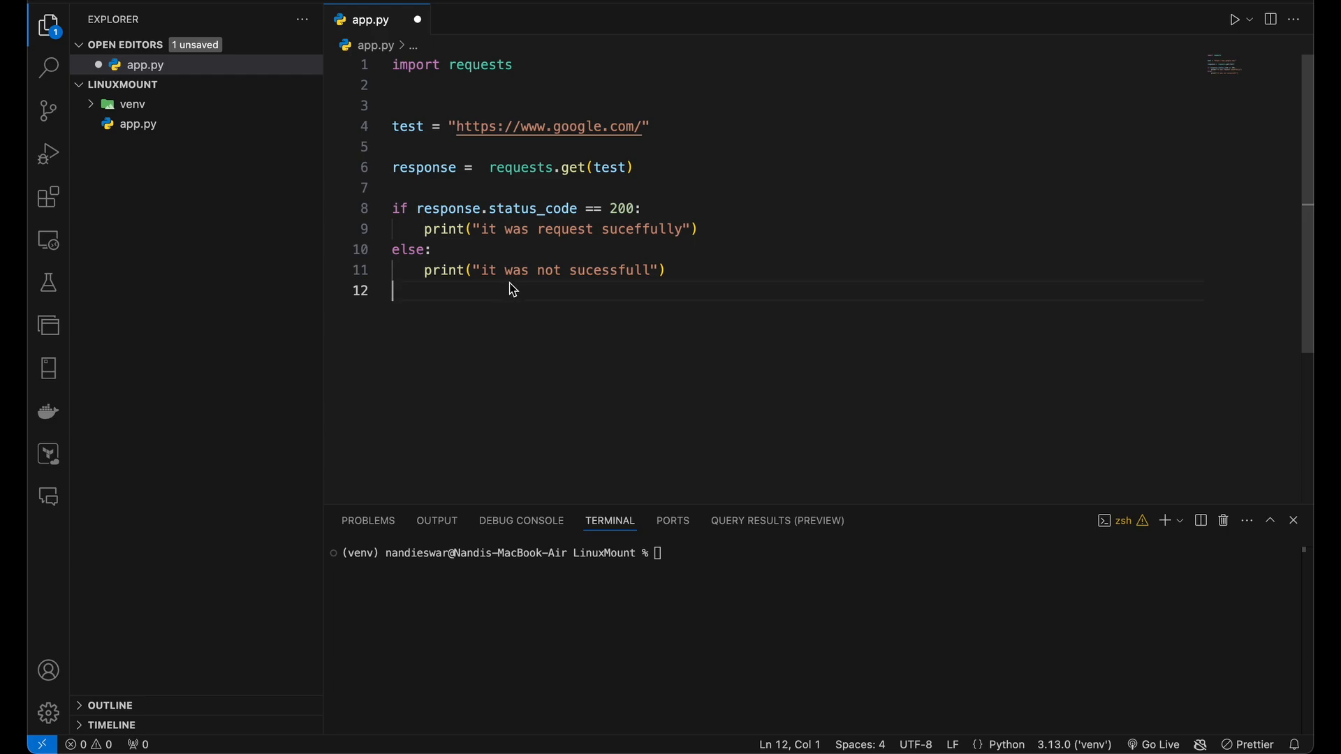
# Change the terminal directory to the venv folder and list its contents.
pyautogui.click(725, 601)
pyautogui.write('ls')
pyautogui.press('Return')
pyautogui.write('cd venv')
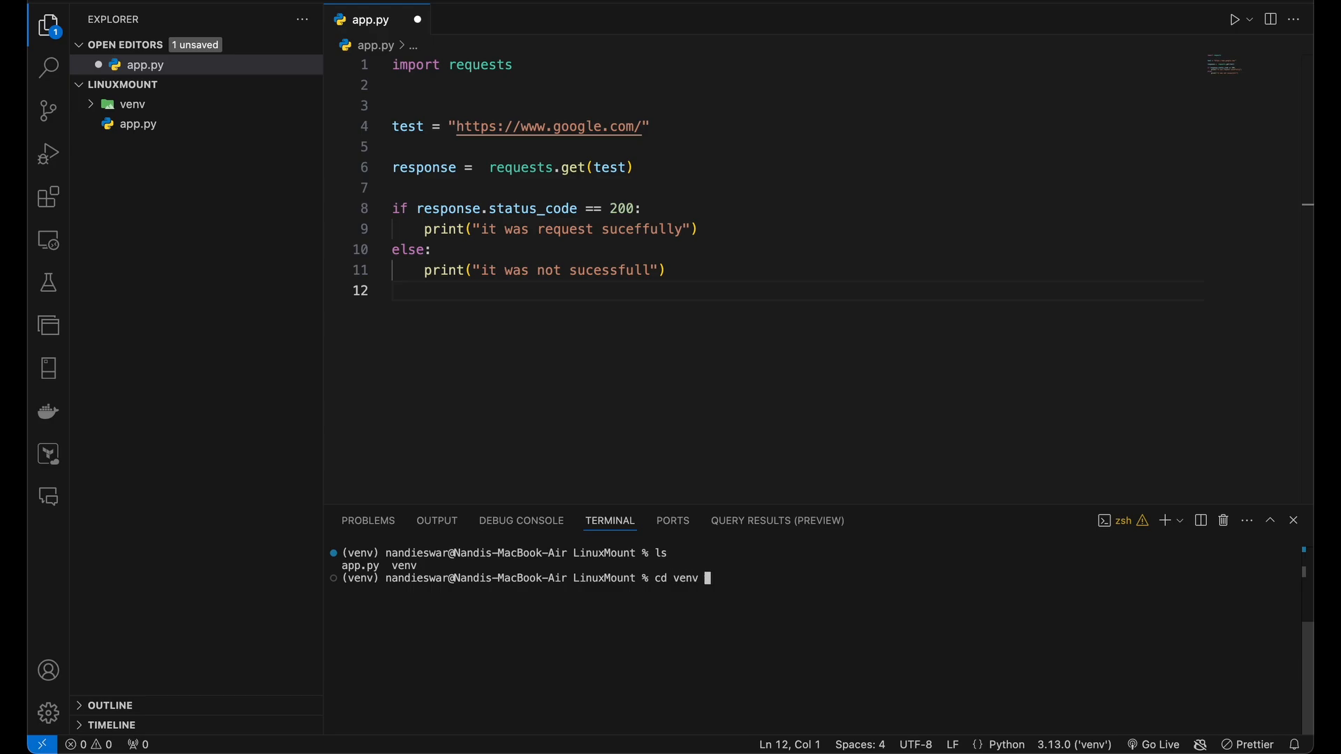
pyautogui.press('Return')
pyautogui.write('ls')
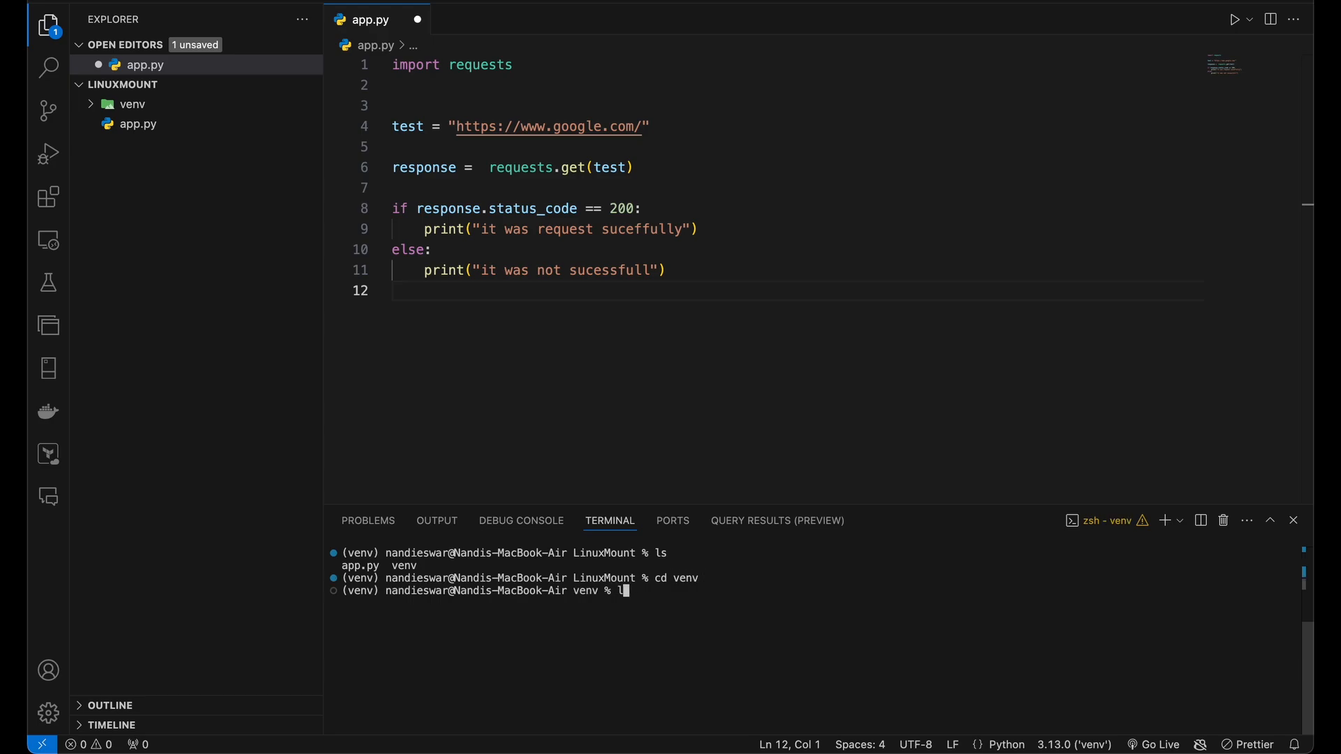
pyautogui.press('Return')
pyautogui.write('cd')
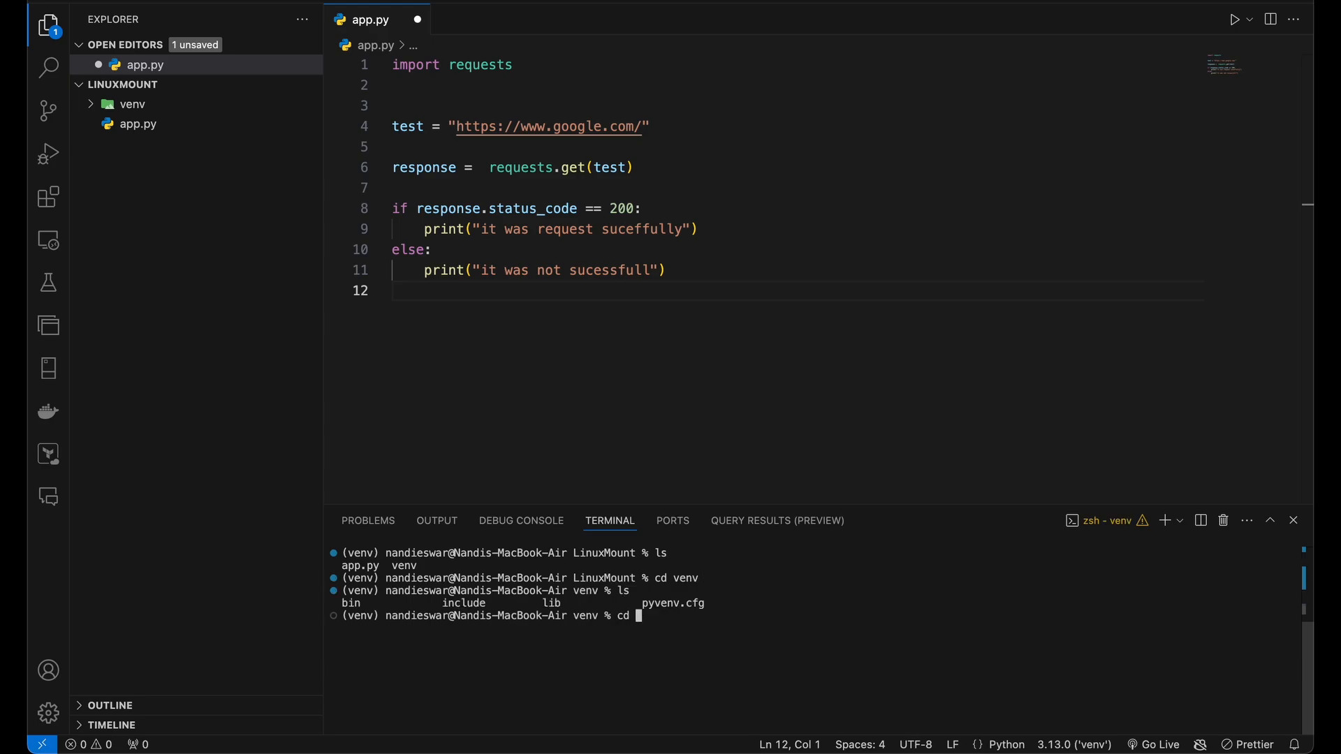
pyautogui.press('BackSpace')
pyautogui.press('BackSpace')
pyautogui.press('BackSpace')
# Expand the venv and lib folders in the project tree to view the installed packages.
pyautogui.click(98, 104)
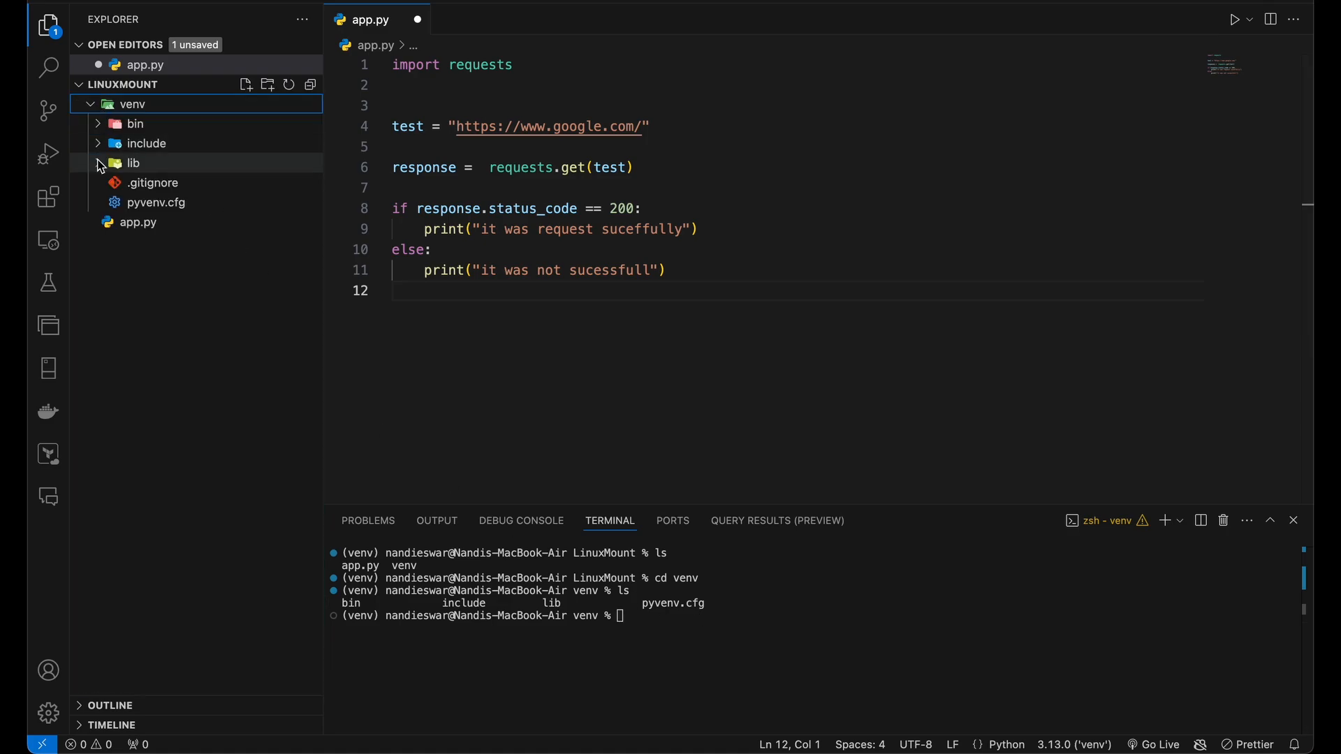
pyautogui.click(101, 166)
pyautogui.click(665, 653)
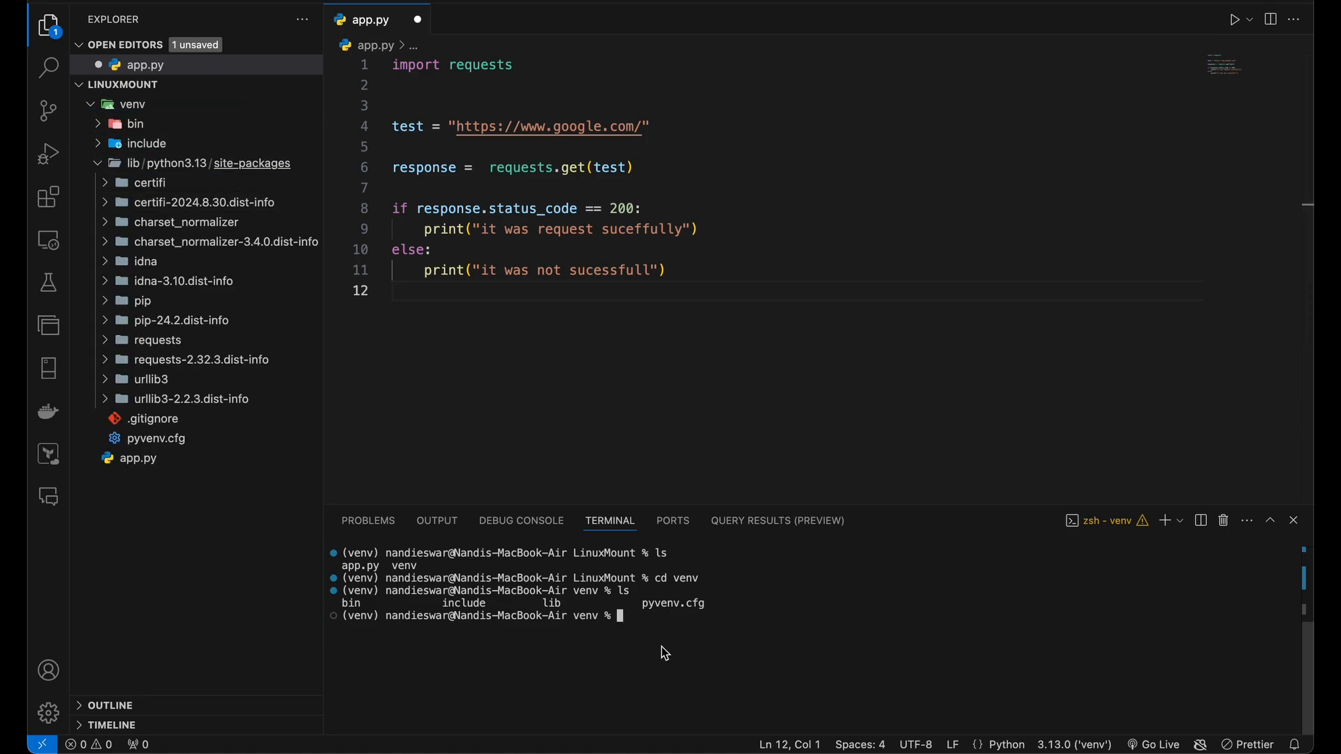
# Change the terminal directory to lib, clear the output, and list the folder's contents.
pyautogui.write('cd linnb')
pyautogui.press('BackSpace')
pyautogui.press('BackSpace')
pyautogui.press('BackSpace')
pyautogui.write('b')
pyautogui.press('Return')
pyautogui.write('clear')
pyautogui.press('Return')
pyautogui.write('ls')
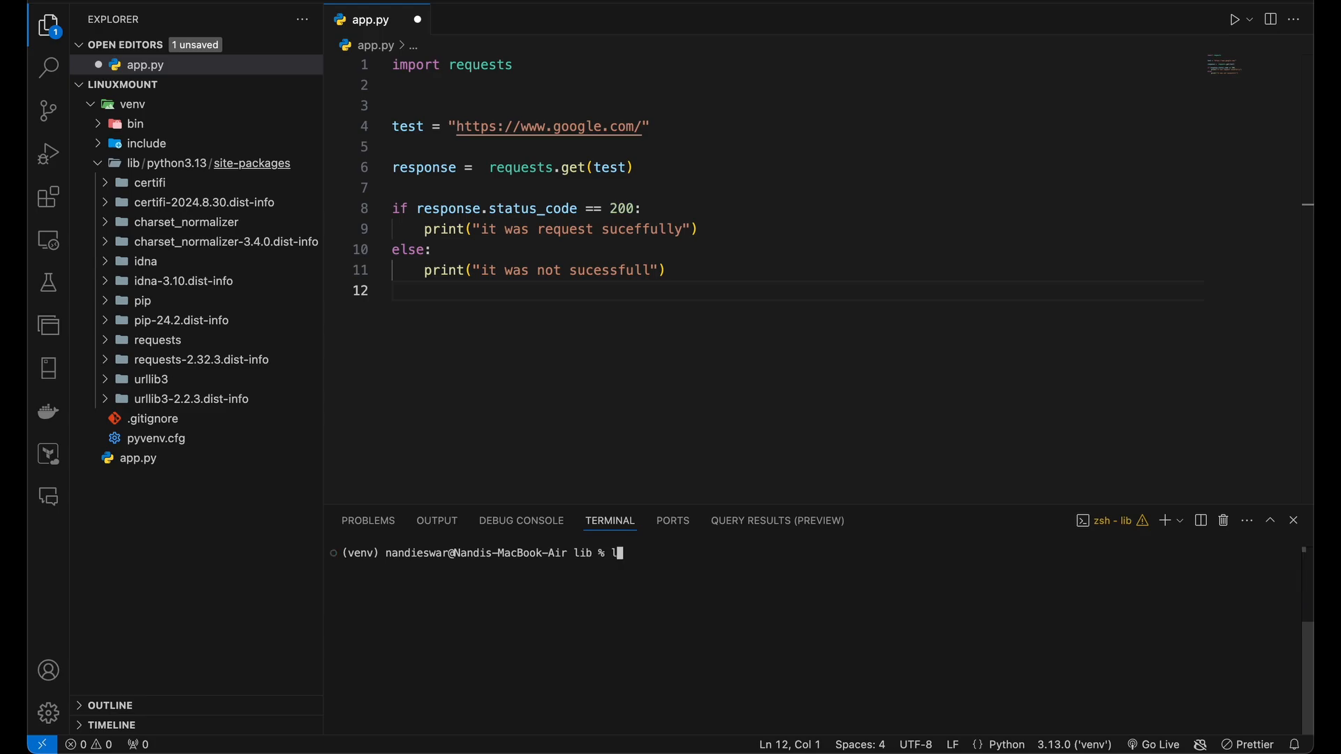
pyautogui.press('Return')
# Change the terminal directory to python3.13 and list its contents.
pyautogui.write('cd python')
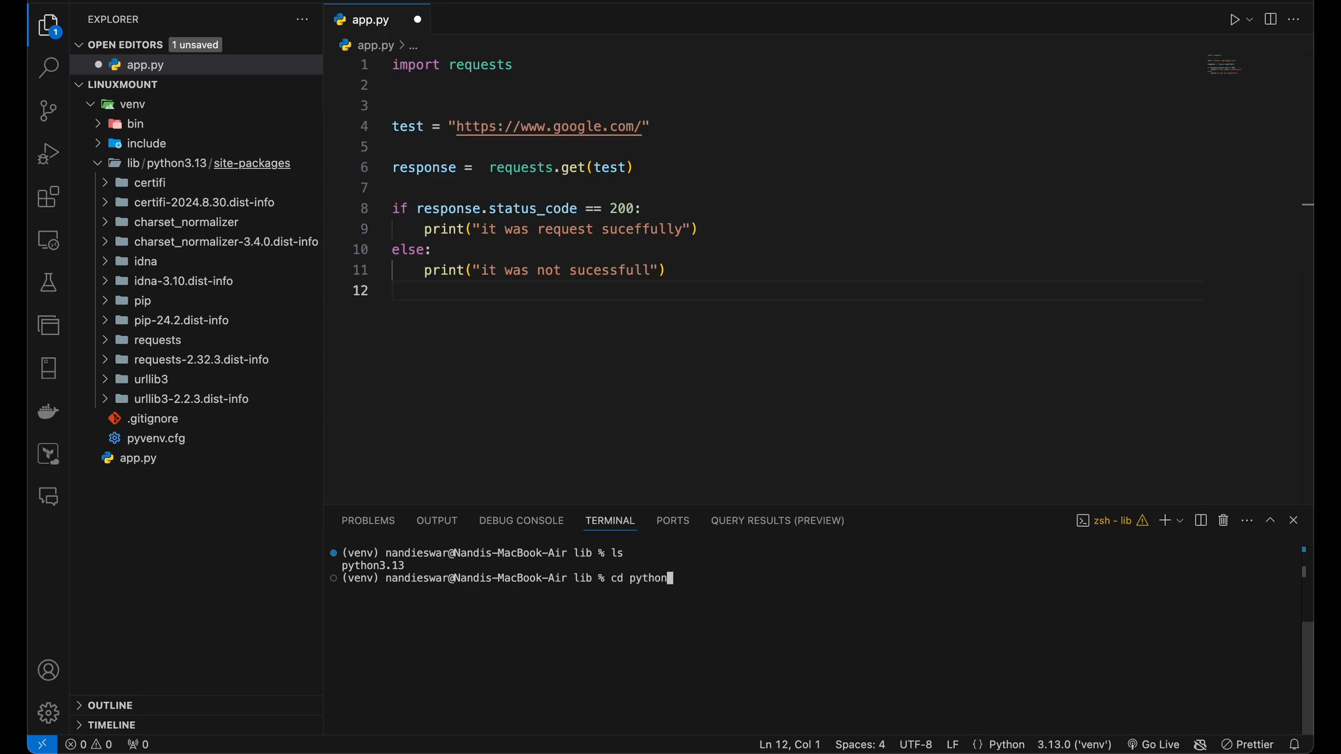
pyautogui.write('3.13')
pyautogui.press('Return')
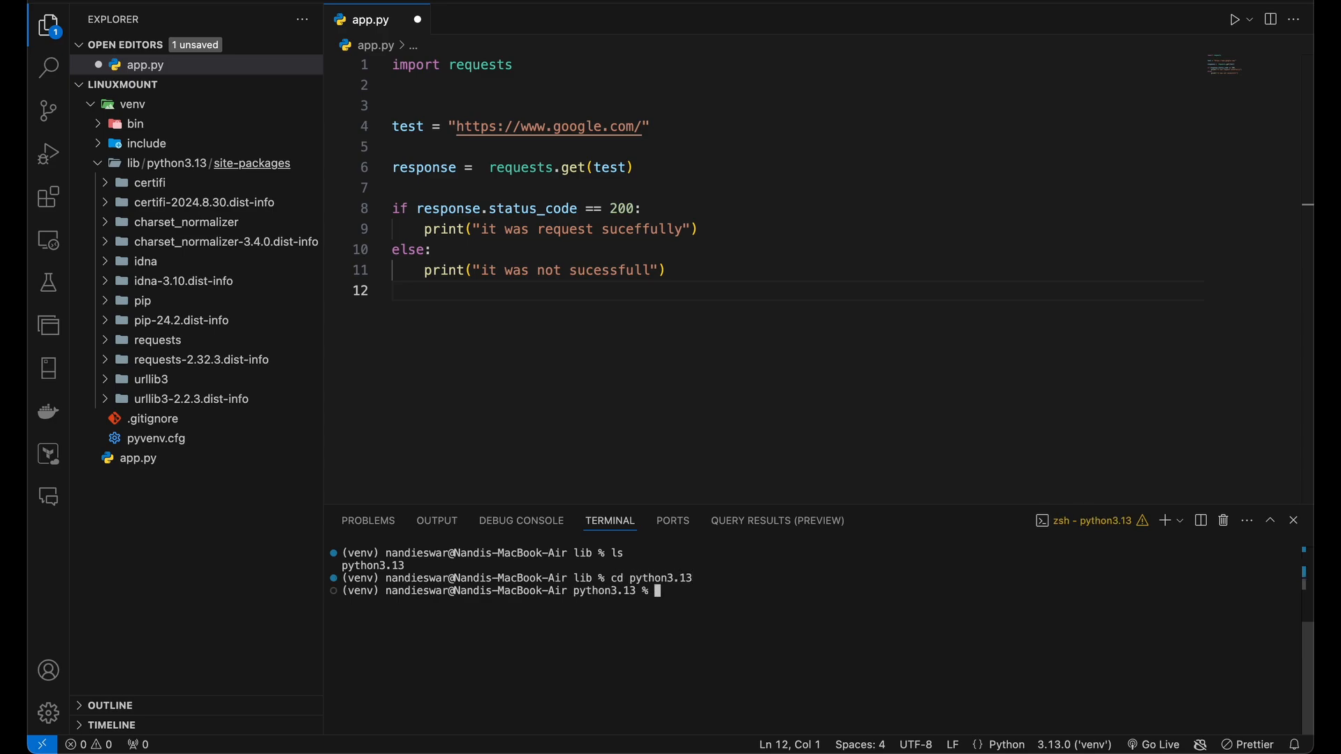
pyautogui.write('ls')
pyautogui.press('Return')
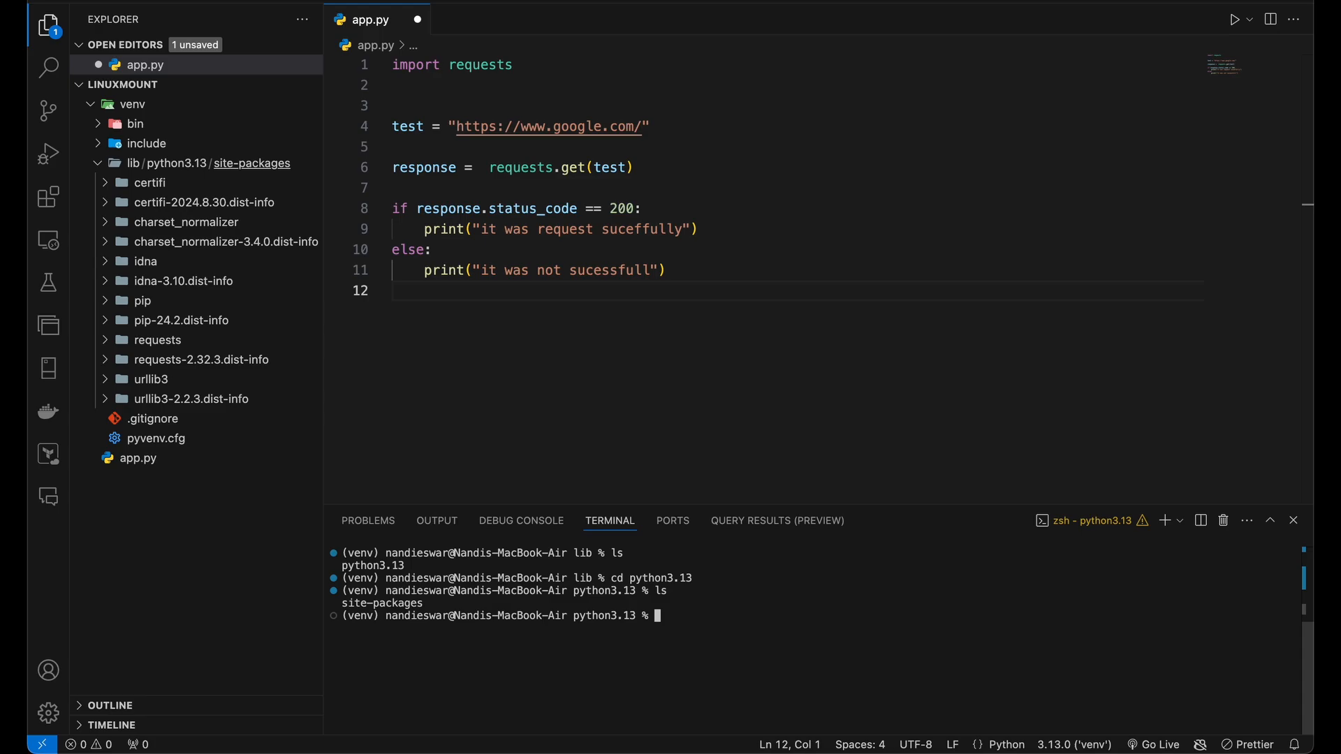
# Zip the packages folder with "zip -r site site-packages", then clear the terminal and list the folder.
pyautogui.write('zip -r site site-packages')
pyautogui.press('Return')
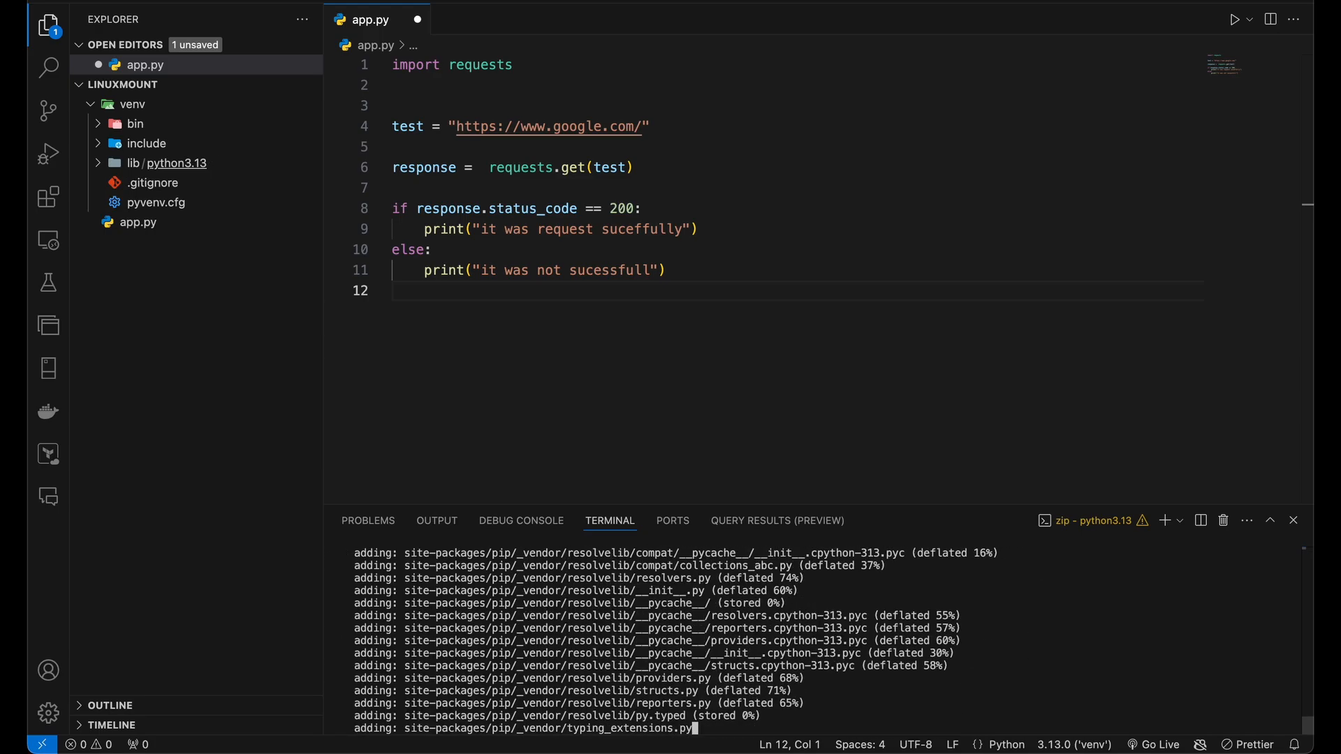
pyautogui.write('clear')
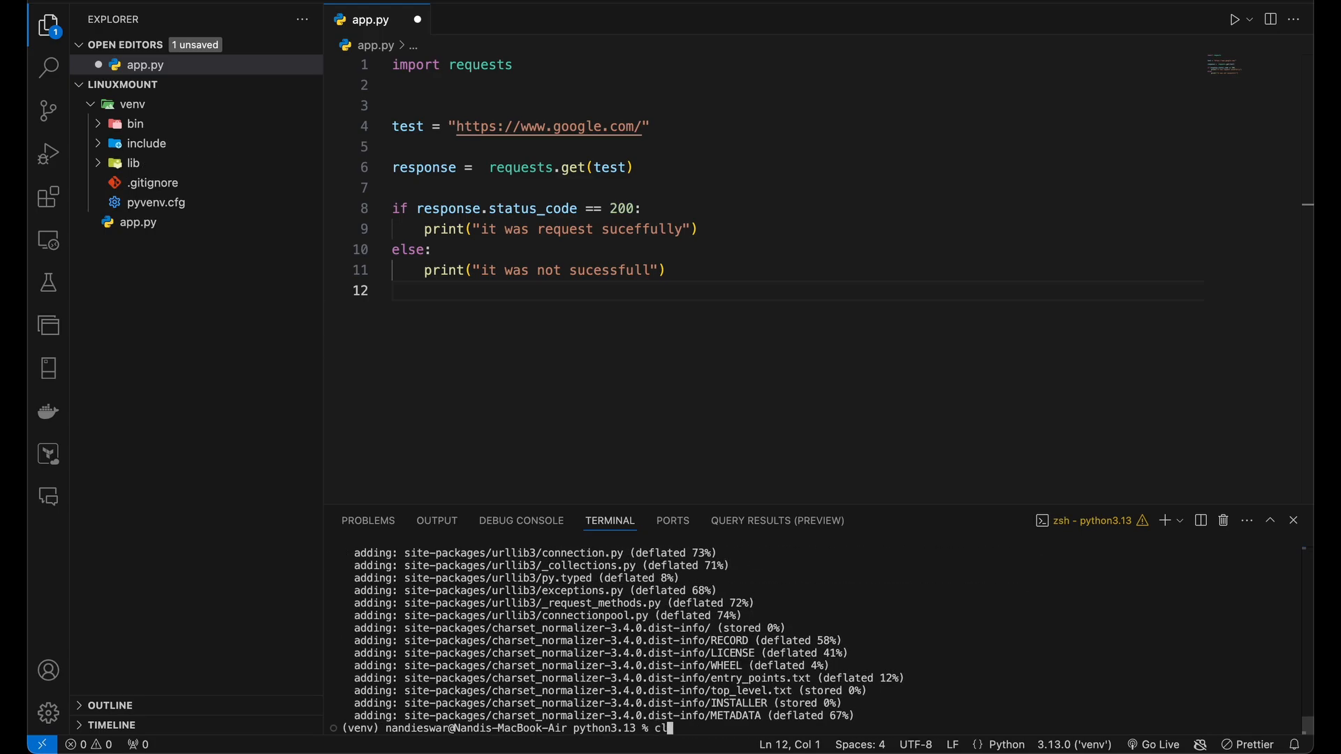
pyautogui.press('Return')
pyautogui.write('ls')
pyautogui.press('Return')
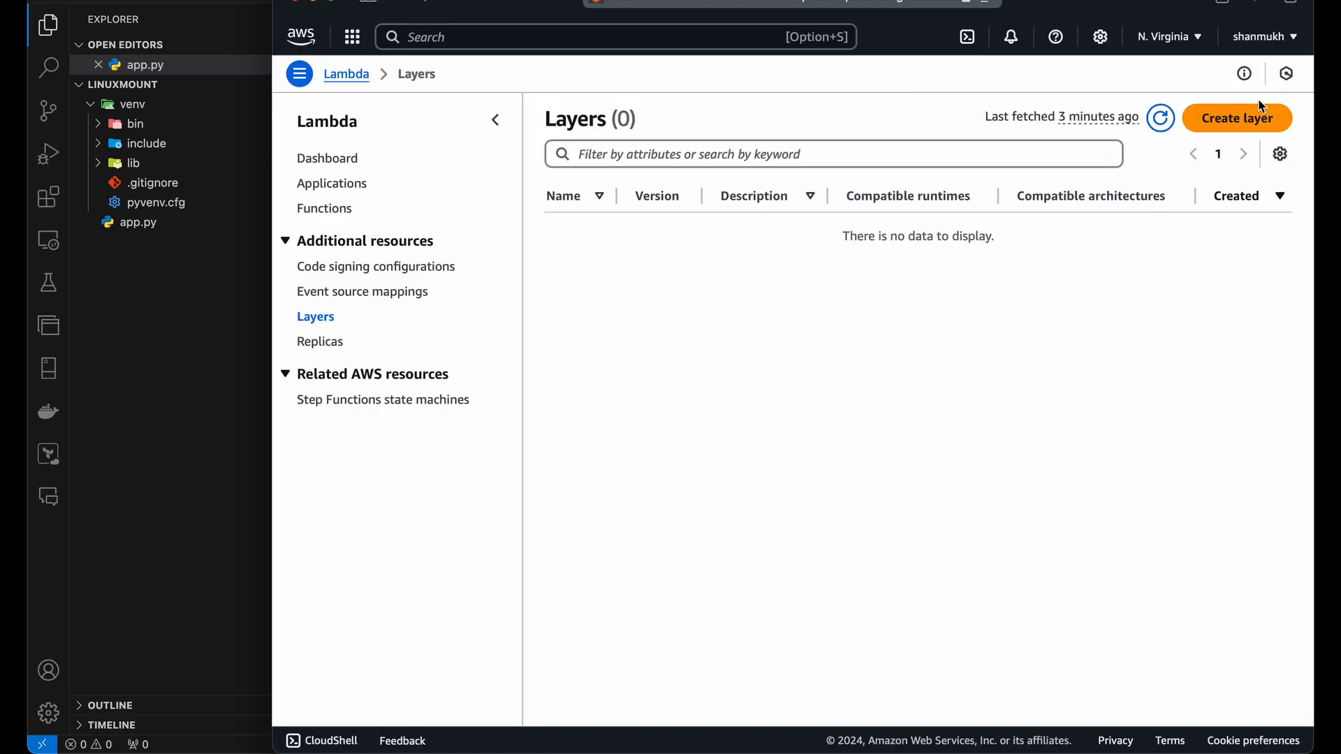
# Start a new Lambda layer named "mylayer" and upload site.zip from the project's lib/python3.13 folder as its package.
pyautogui.click(1245, 126)
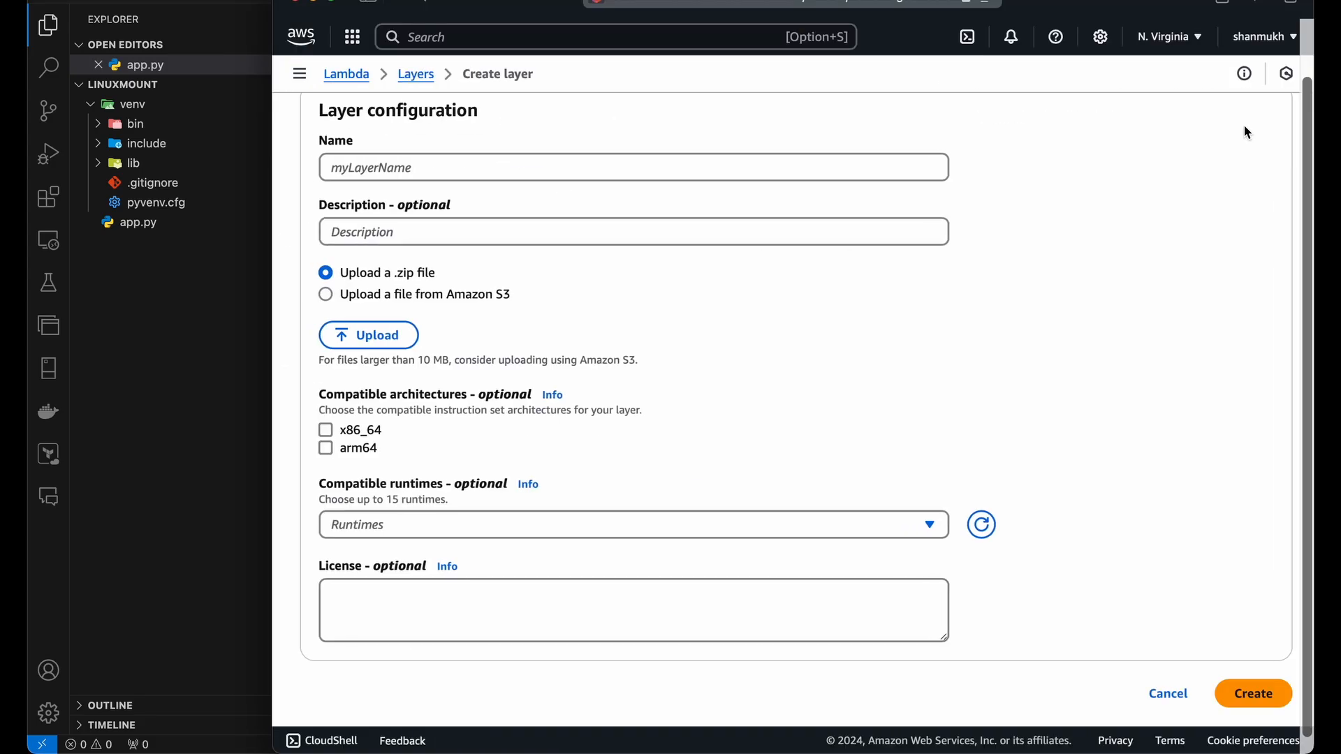
pyautogui.click(385, 180)
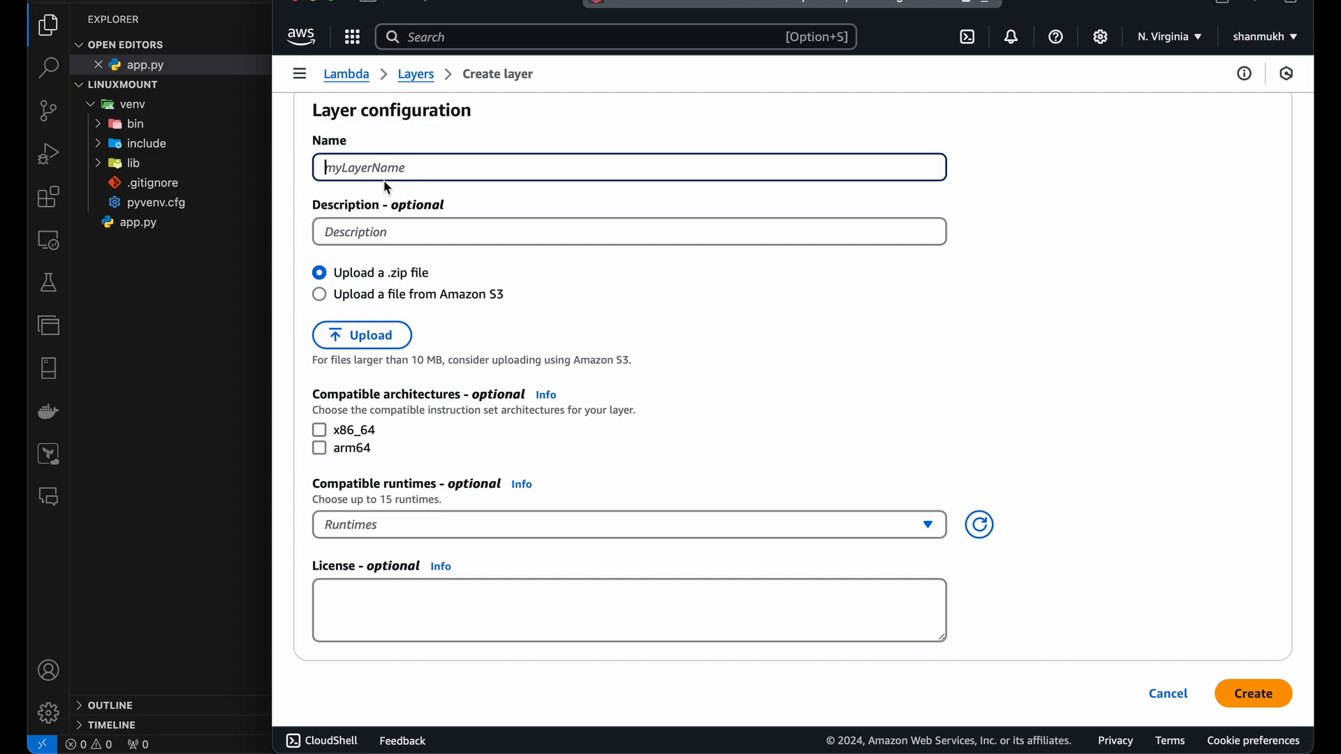
pyautogui.write('mylayer')
pyautogui.click(96, 167)
pyautogui.moveTo(149, 203); pyautogui.dragTo(399, 337)
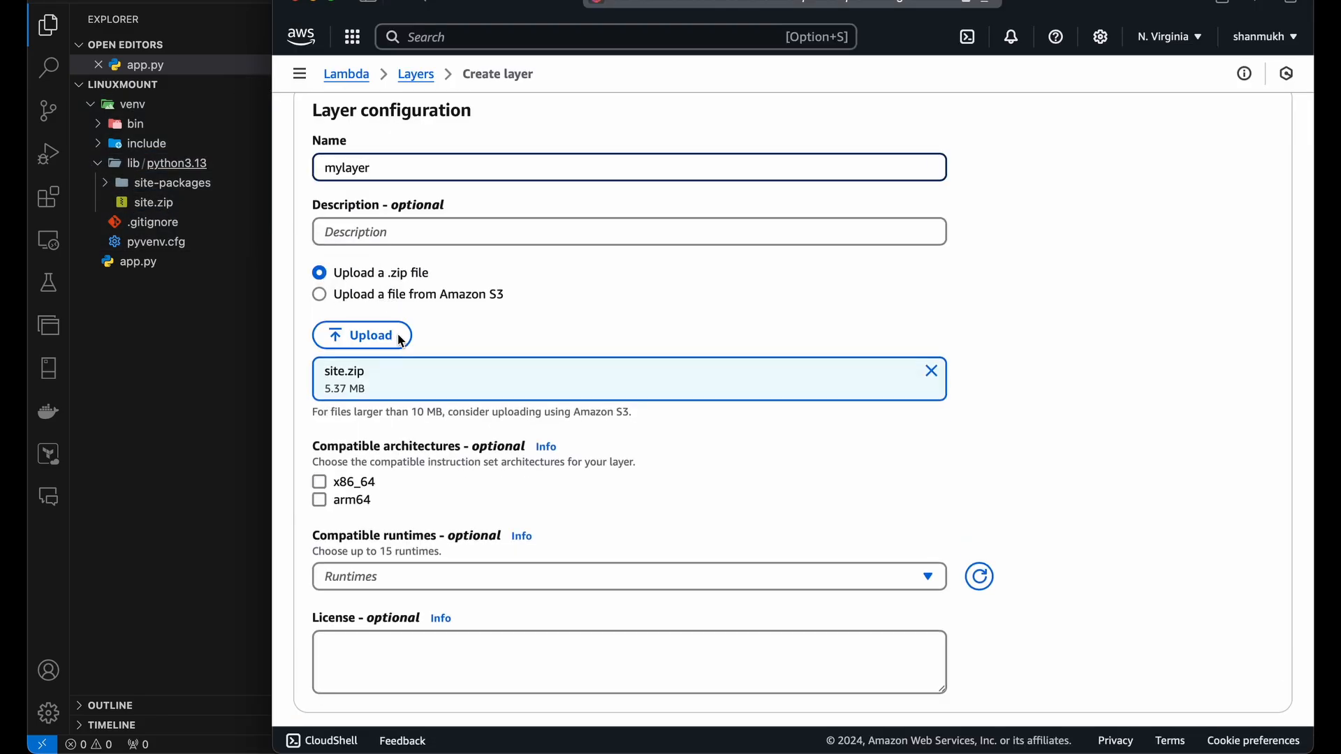
# Set x86_64 as the layer's compatible architecture and place the cursor in the License field.
pyautogui.scroll(-1, 458, 468)
pyautogui.click(341, 438)
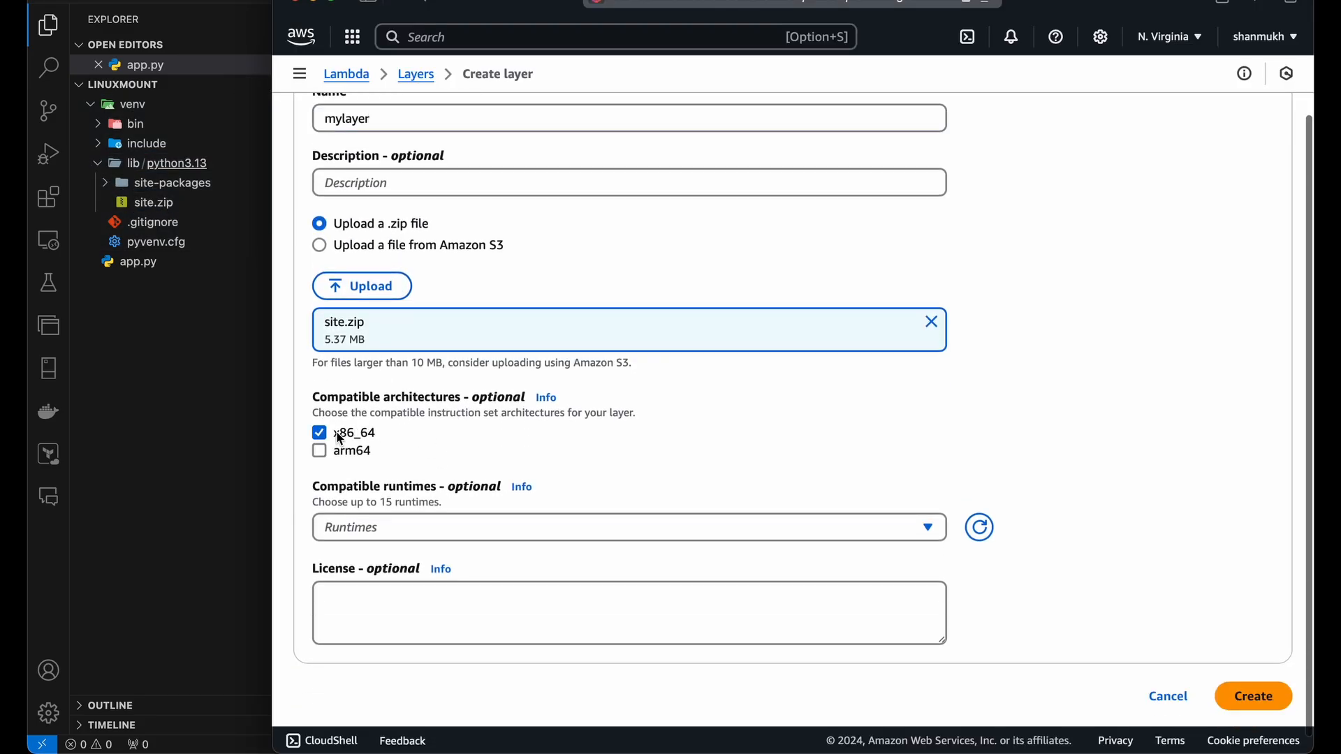
pyautogui.scroll(-1, 476, 498)
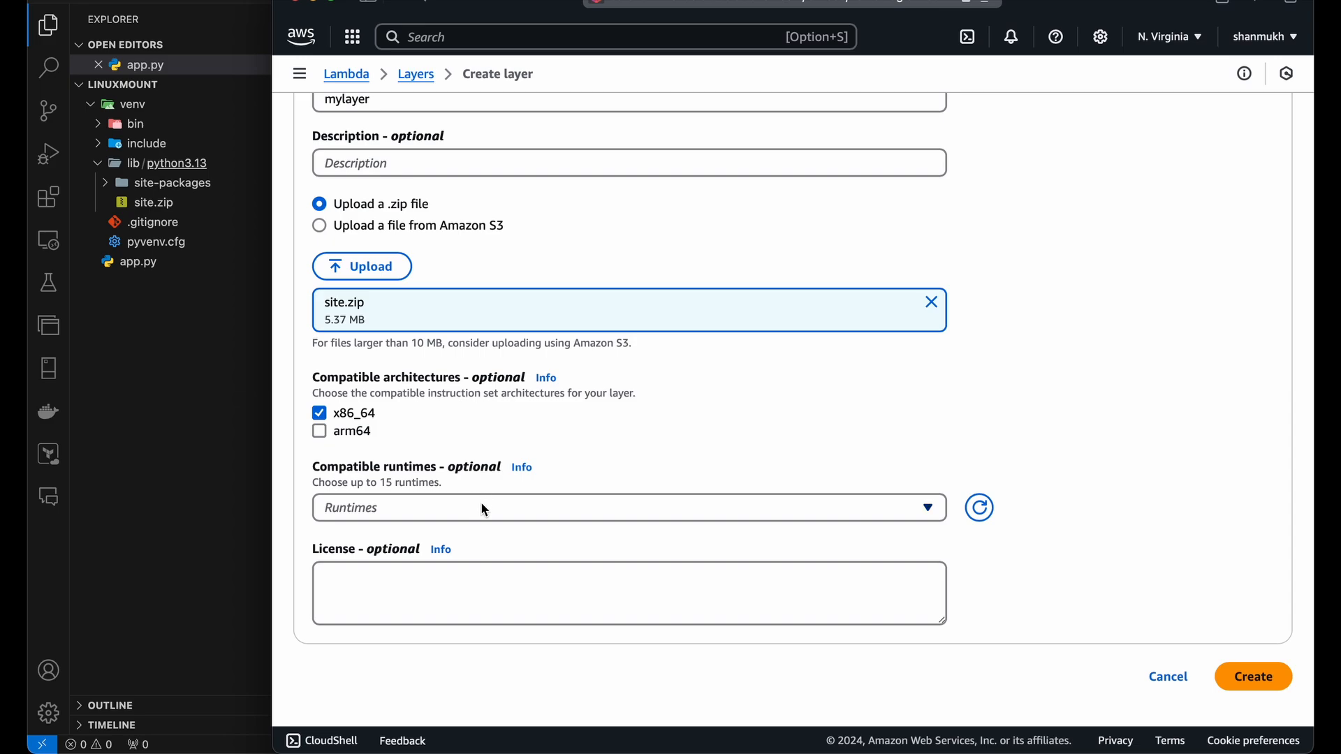
pyautogui.click(478, 592)
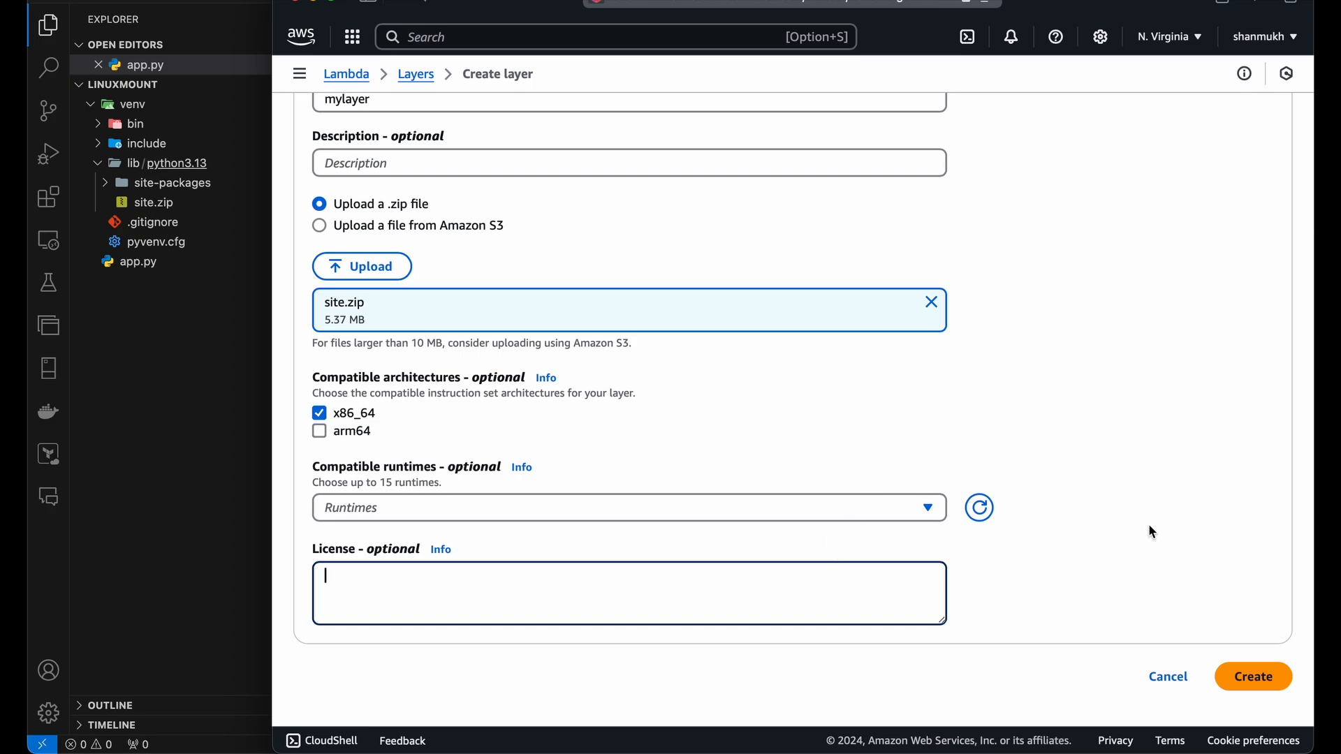
# Create the "mylayer" Lambda layer from the completed layer configuration.
pyautogui.click(1266, 689)
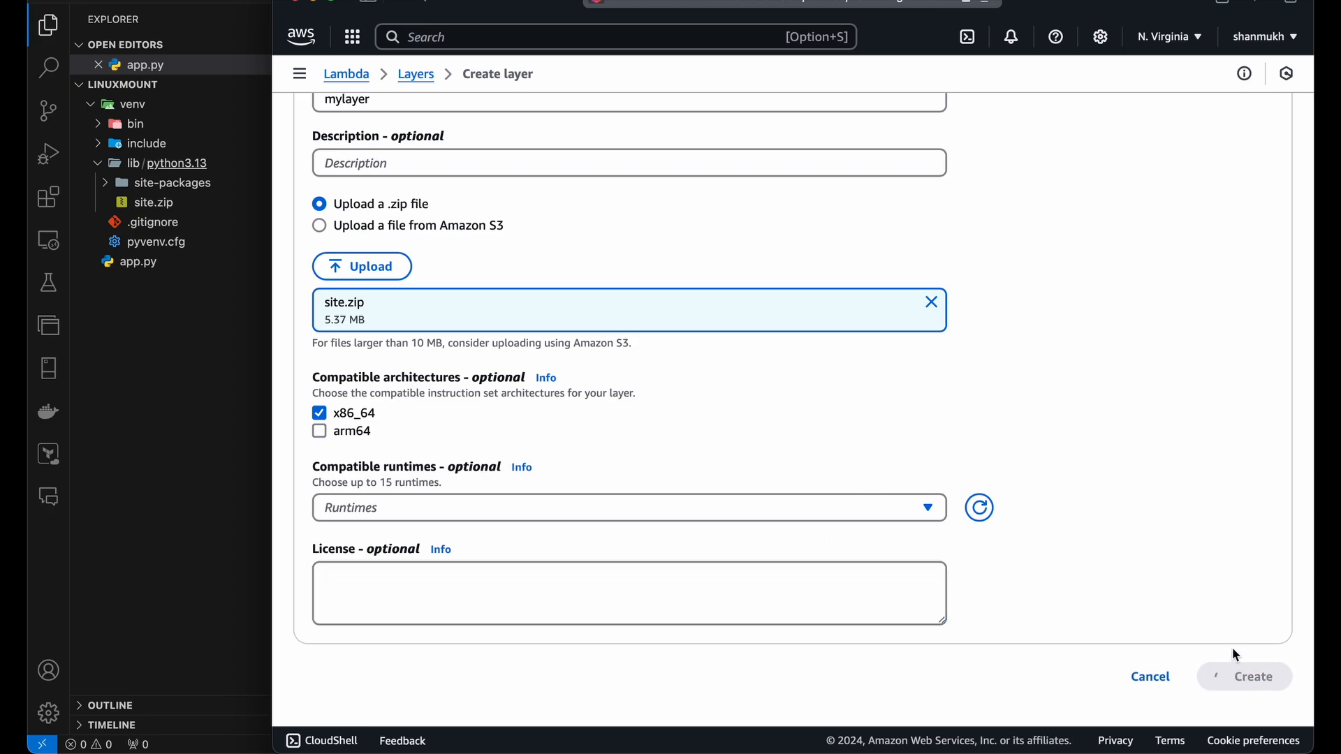
pyautogui.scroll(3, 1228, 633)
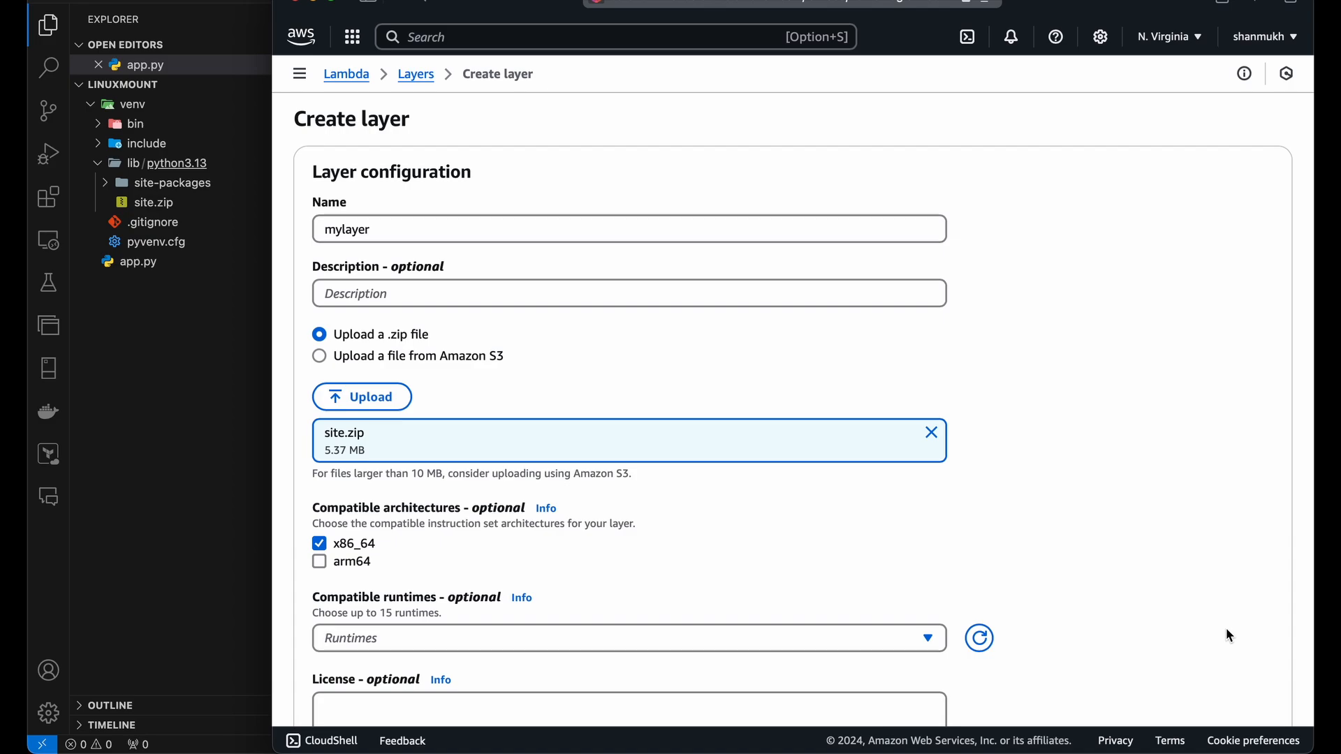
pyautogui.scroll(-3, 1229, 636)
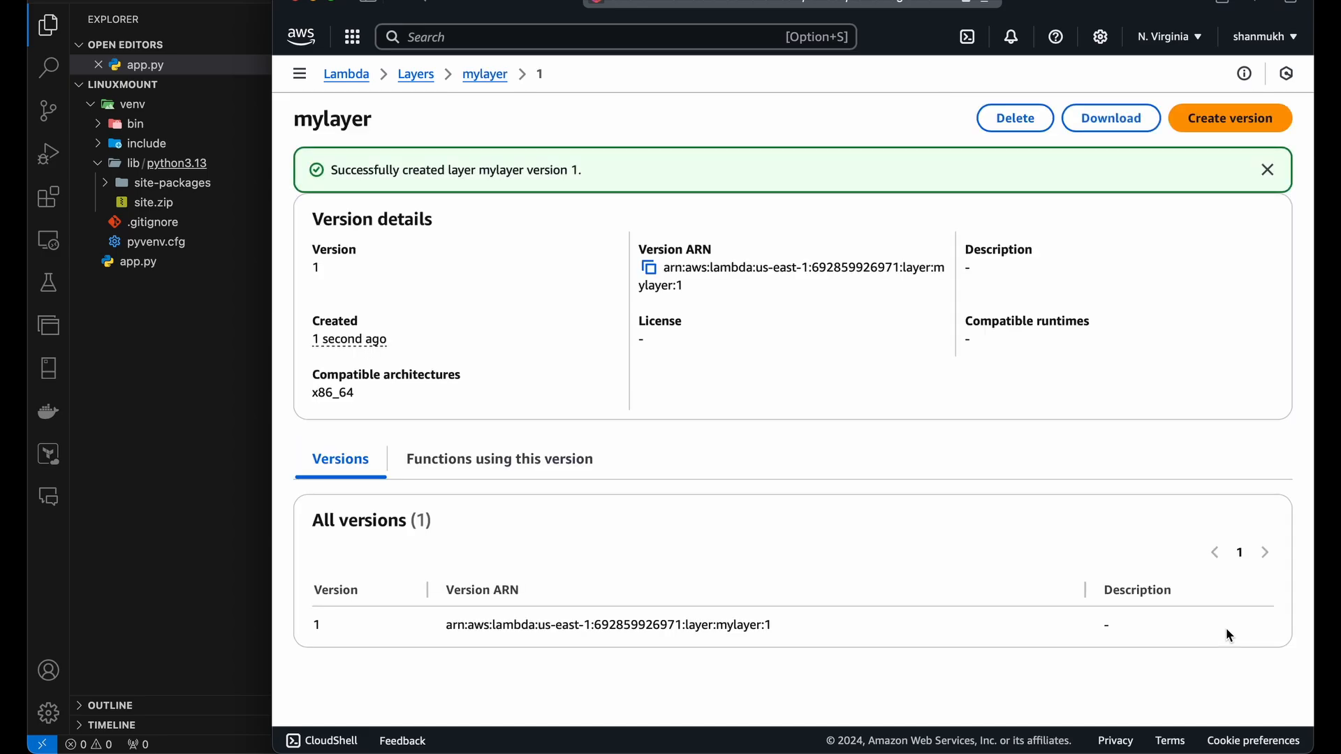
# Start a new Lambda function from the Lambda dashboard using the Author from scratch option.
pyautogui.click(357, 74)
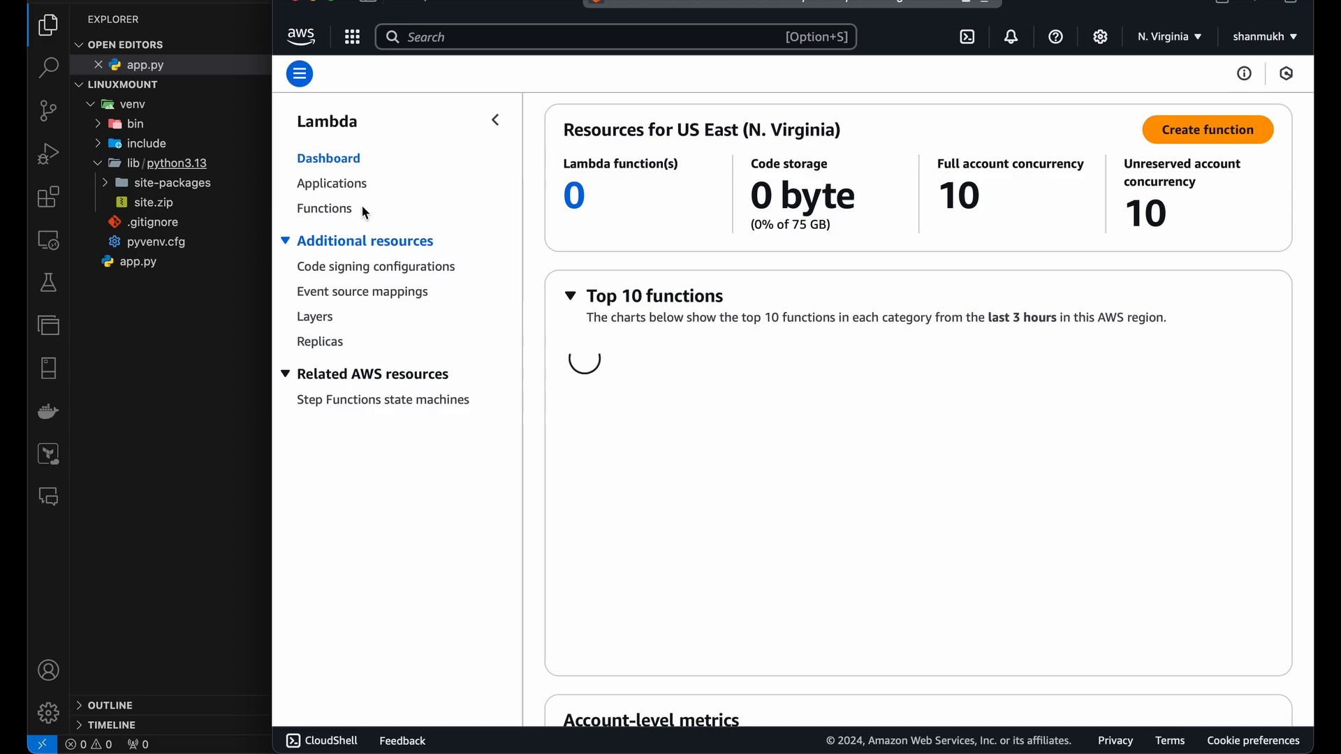
pyautogui.click(1168, 134)
pyautogui.click(1163, 130)
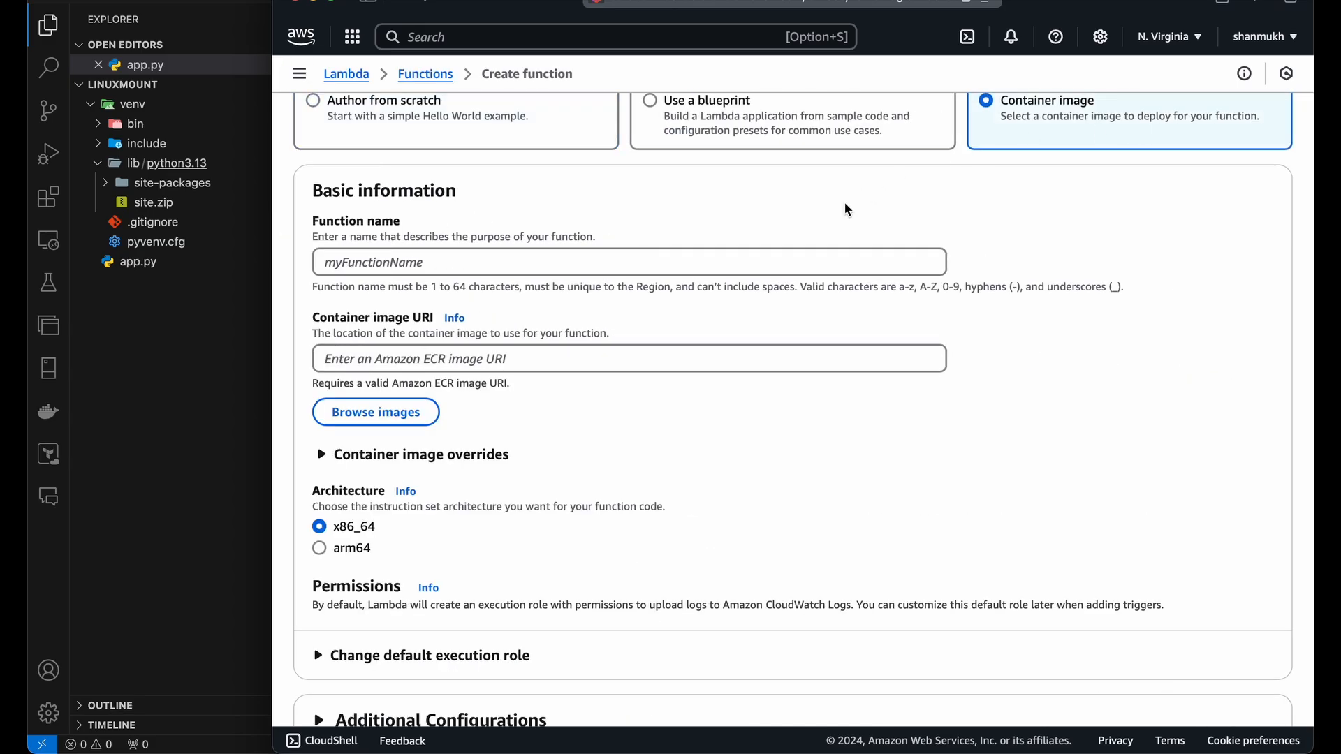
pyautogui.scroll(1, 841, 210)
pyautogui.click(695, 302)
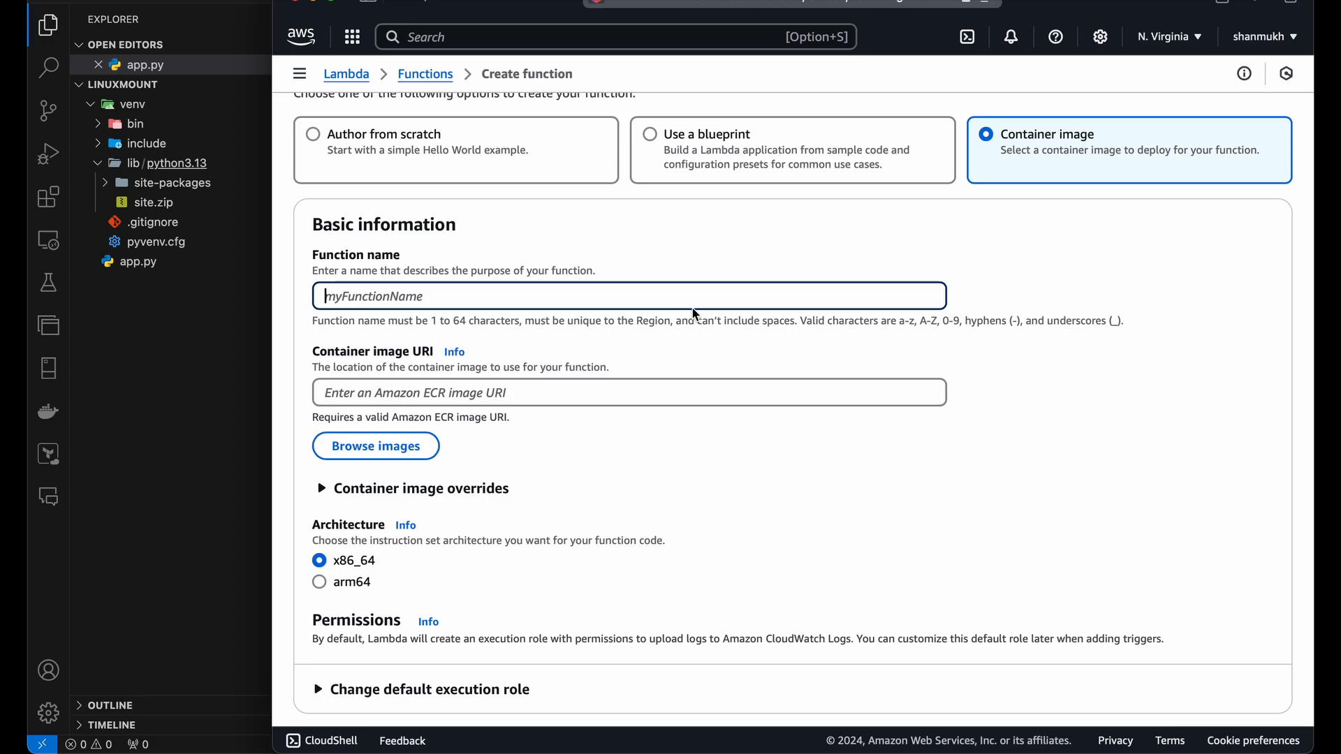
pyautogui.click(461, 153)
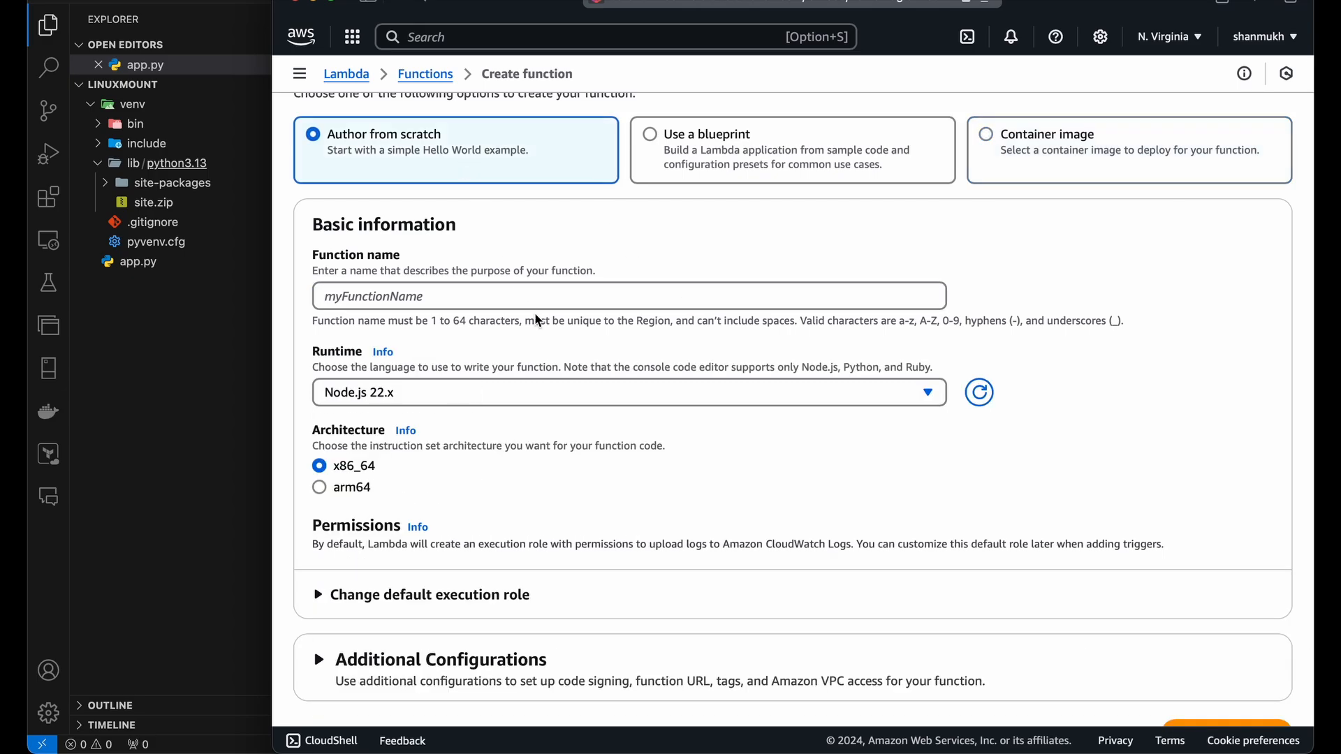
pyautogui.click(536, 294)
pyautogui.scroll(1, 503, 258)
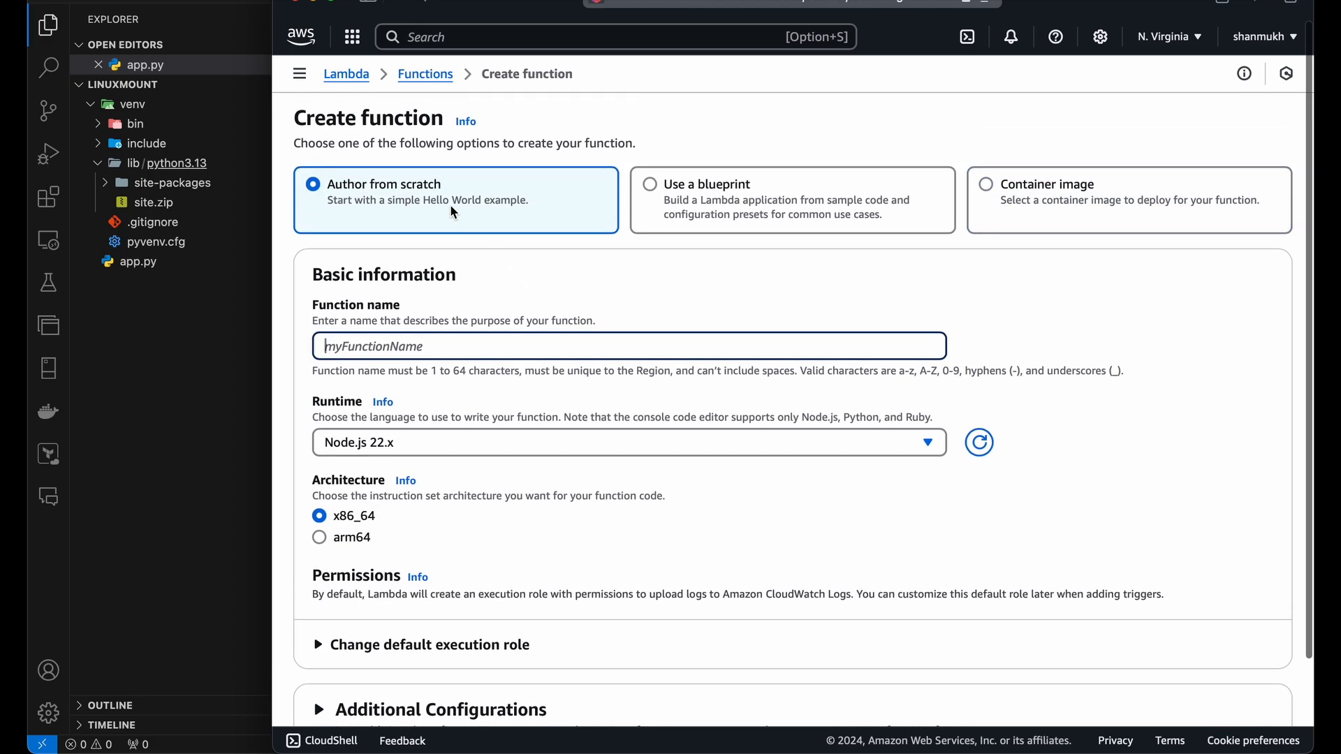
# Name the function "test", set its runtime to Python 3.12, and create it.
pyautogui.scroll(-2, 454, 217)
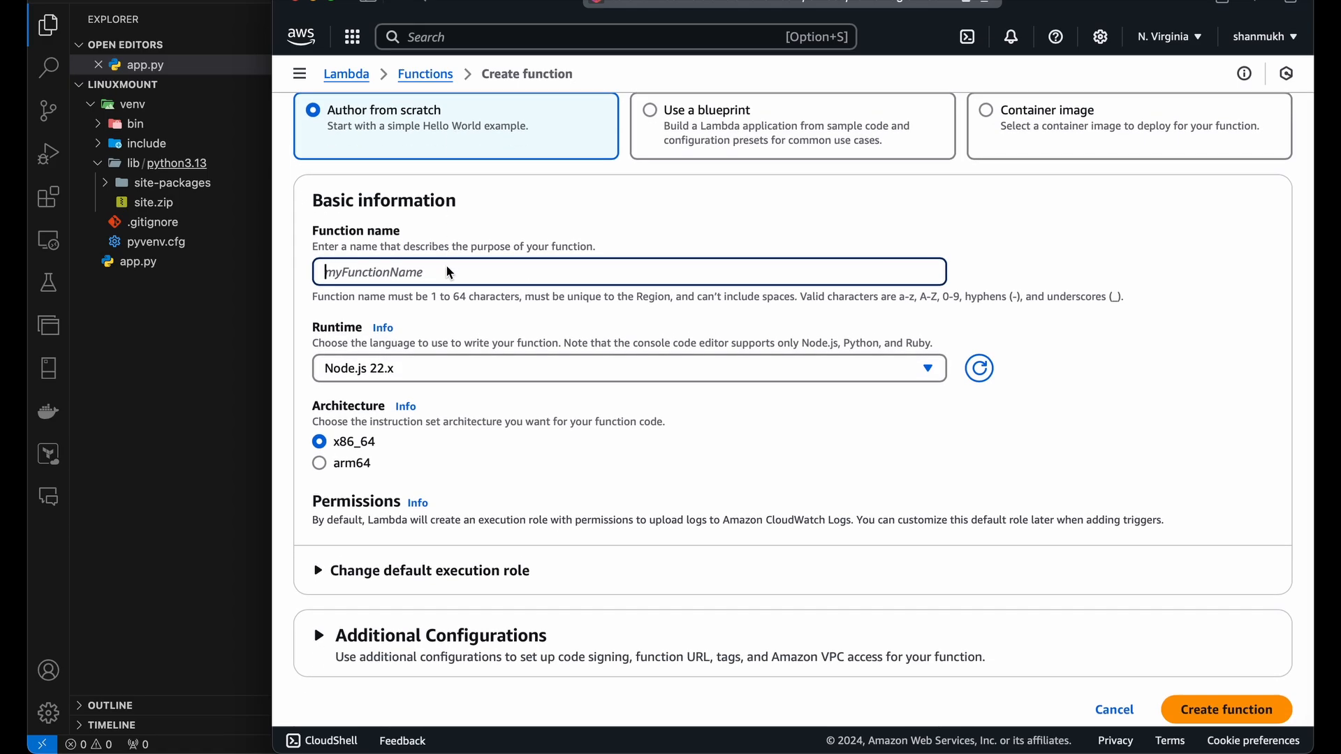
pyautogui.write('test')
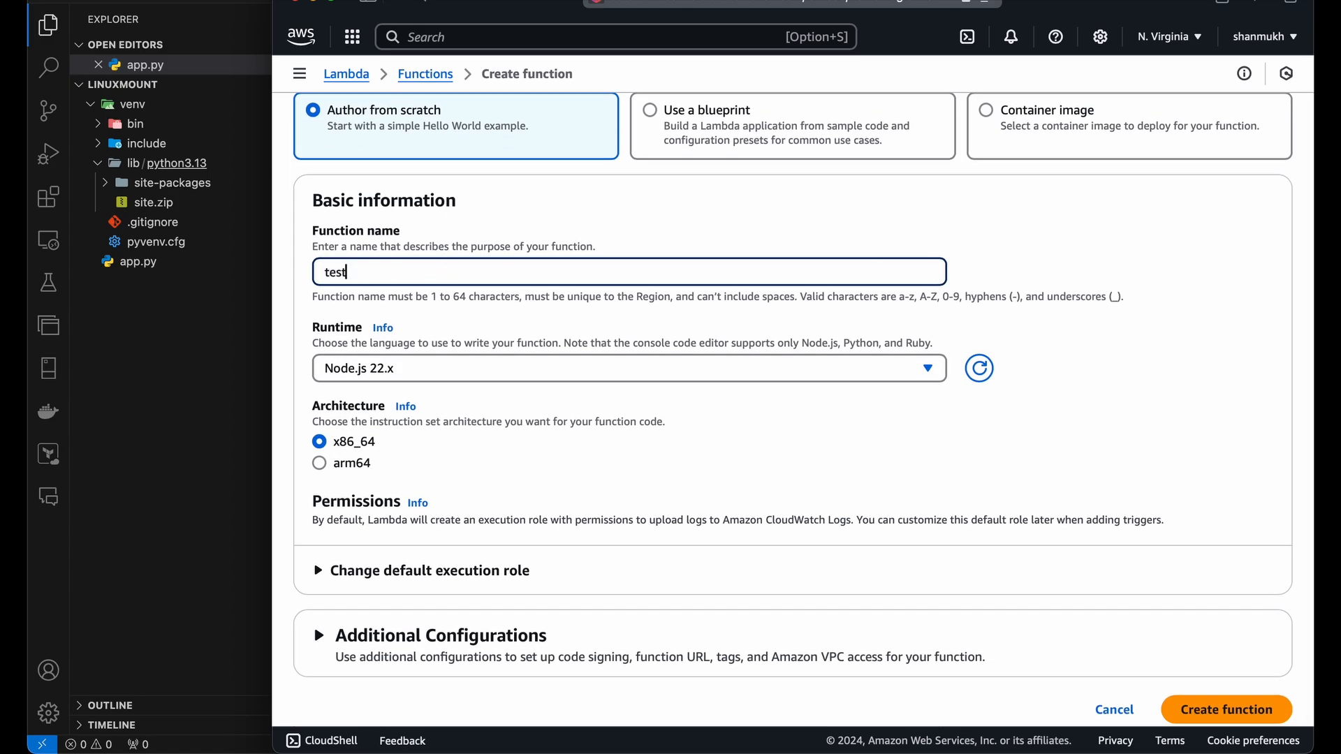
pyautogui.scroll(-1, 451, 292)
pyautogui.click(434, 330)
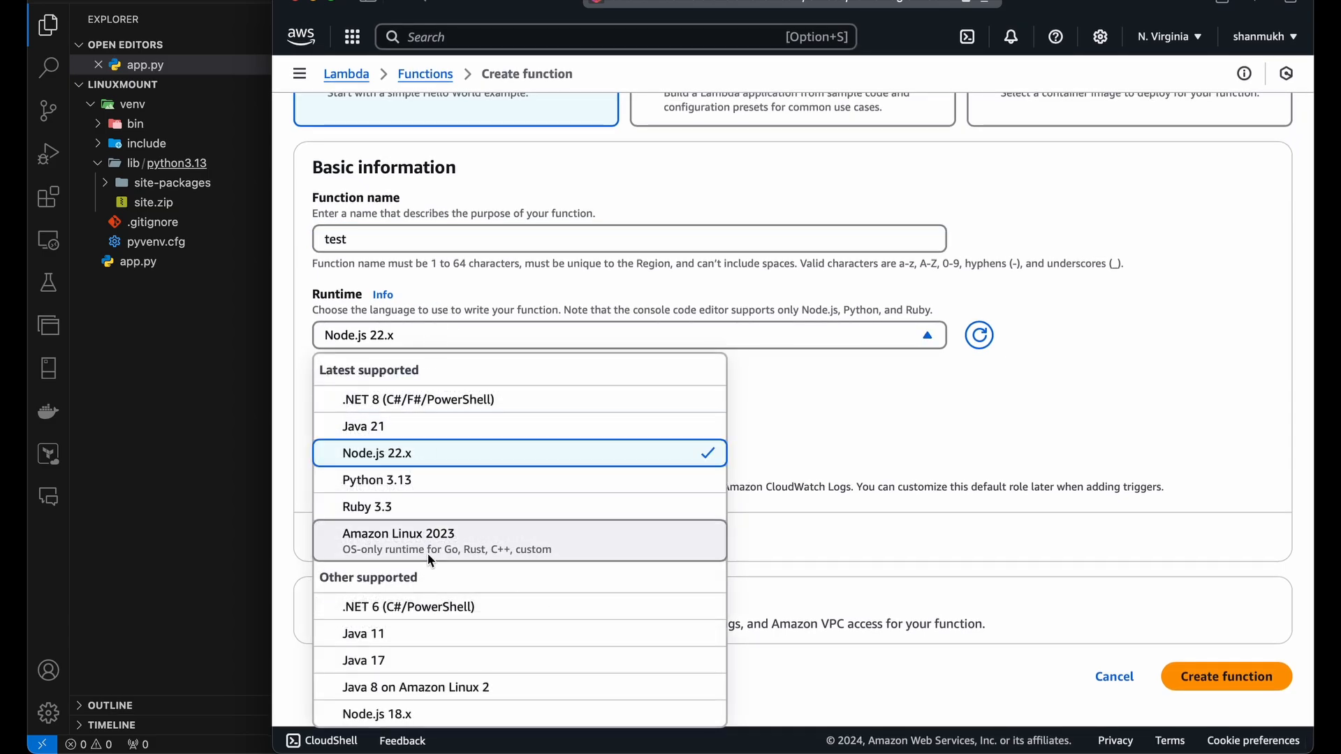
pyautogui.scroll(-5, 427, 554)
pyautogui.click(416, 630)
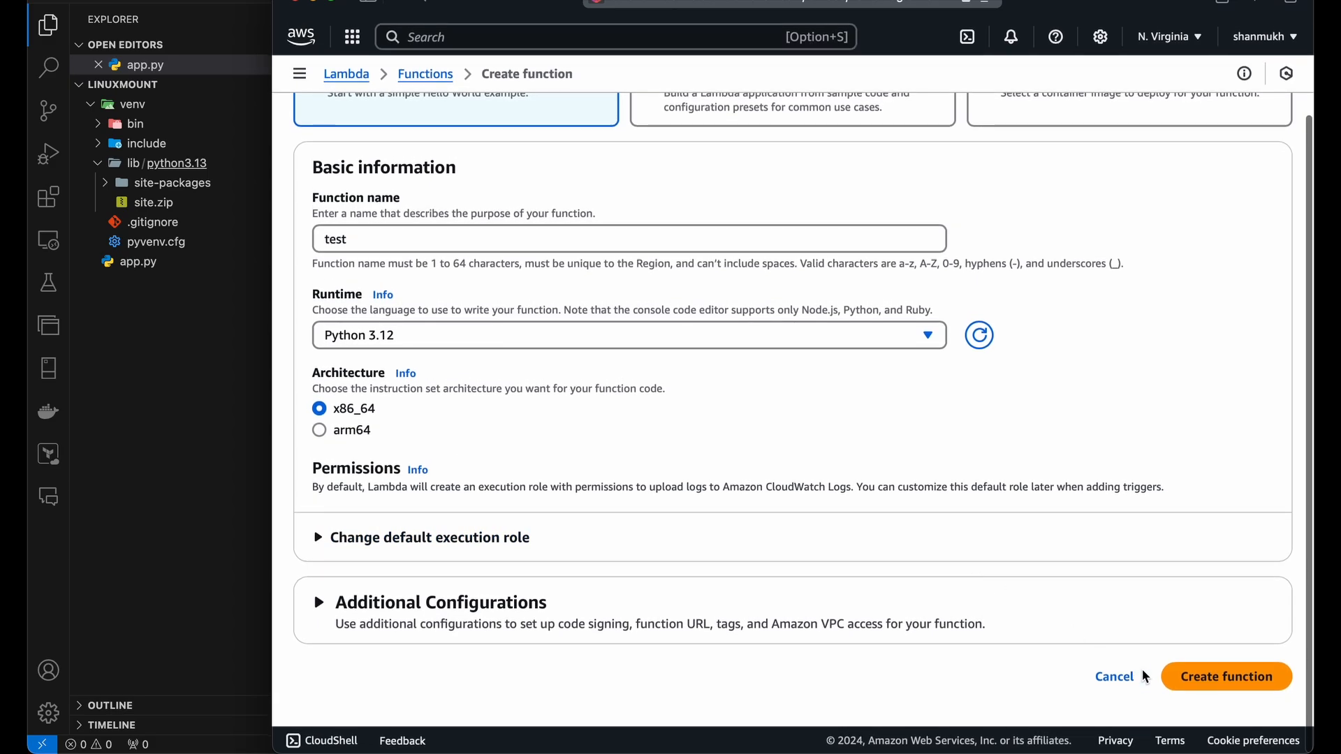
pyautogui.click(1200, 680)
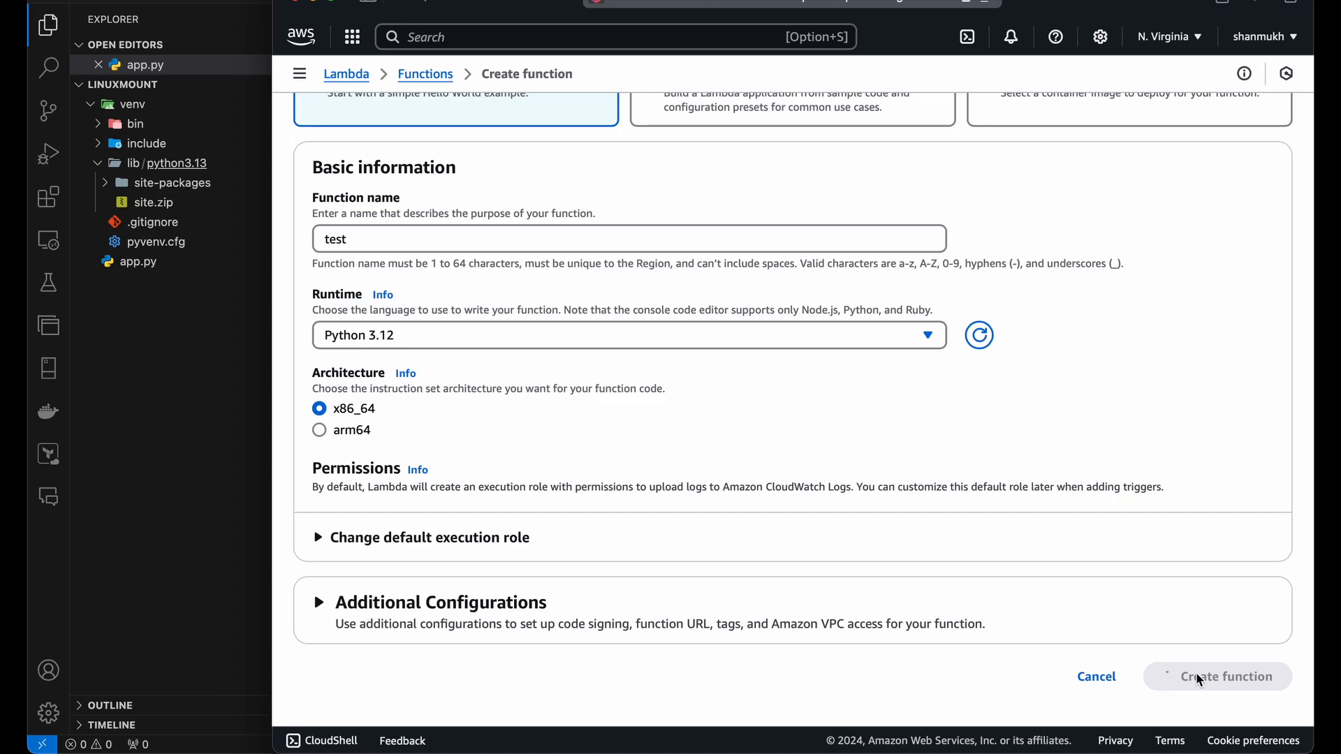
# Copy all the code of app.py from VS Code and replace the starter code in the function's lambda_function file in AWS with it.
pyautogui.scroll(-5, 983, 570)
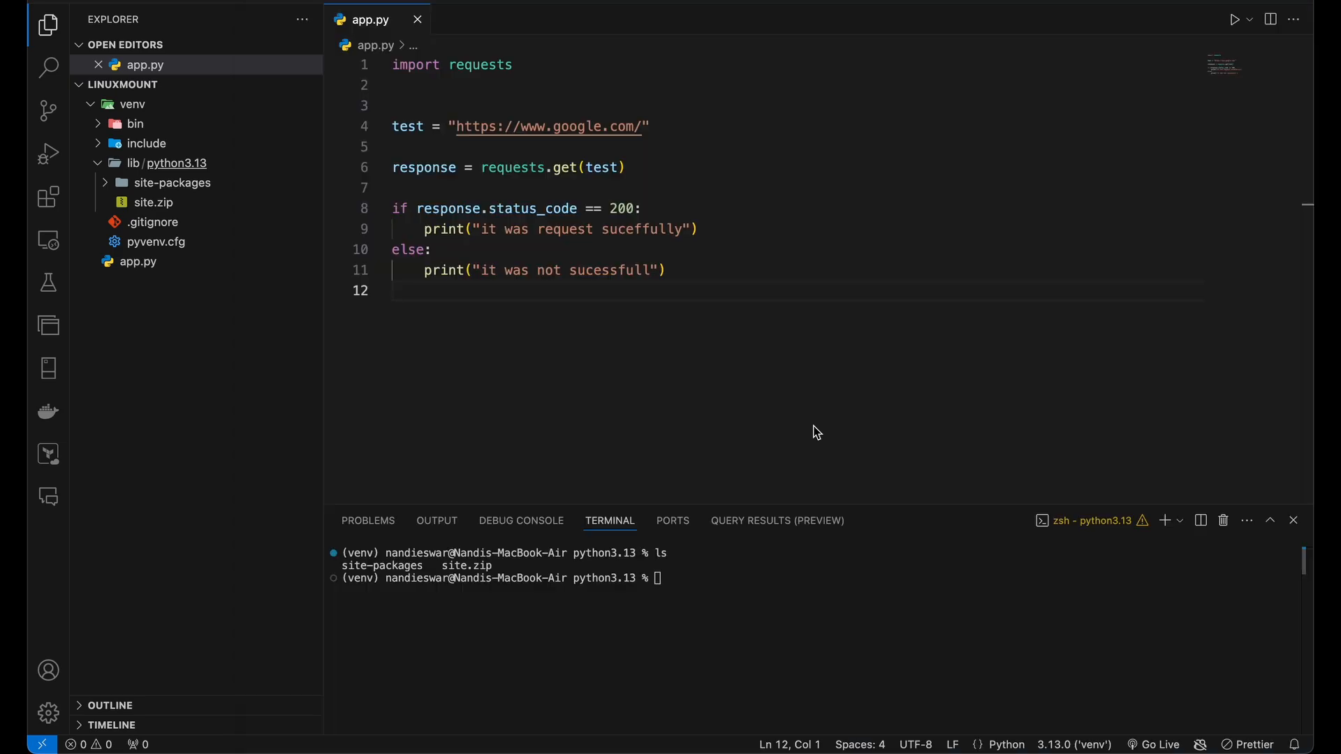
pyautogui.press('super+a')
pyautogui.press('super+Tab')
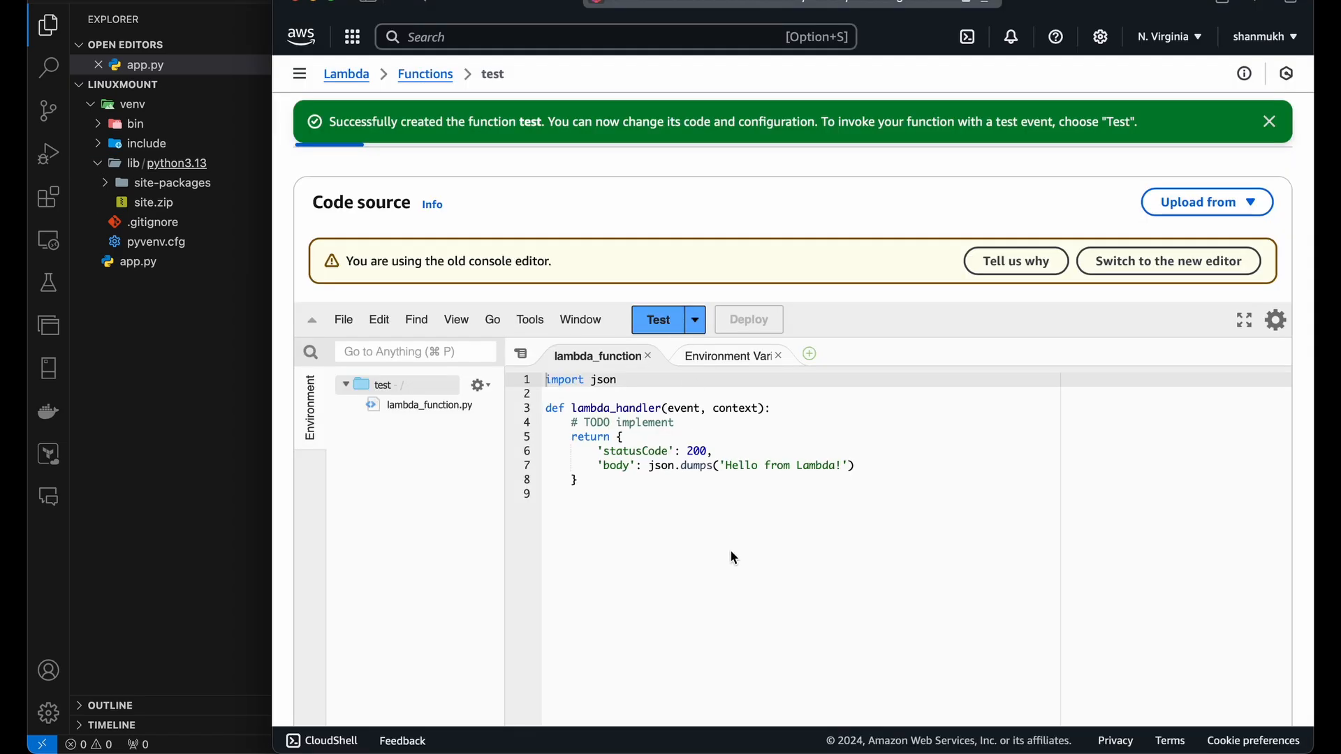
pyautogui.press('super+a')
pyautogui.write('import requests   test = "https://www.google.com/"  response = requests.get(test)  if response.status_code == 200:     print("it was request sucefully") else:     print("it was not sucessfull")')
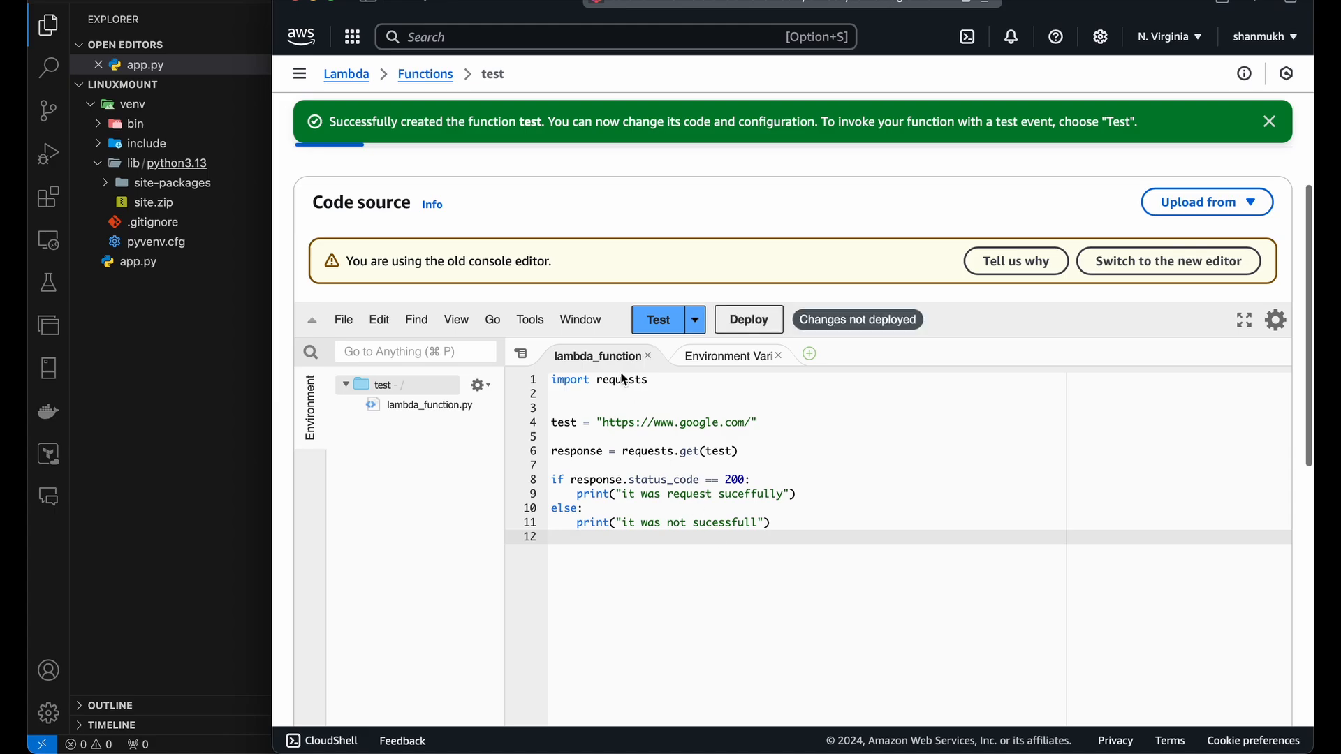
# Create and save a private test event named "myevent" for the function, using the hello-world template.
pyautogui.click(648, 333)
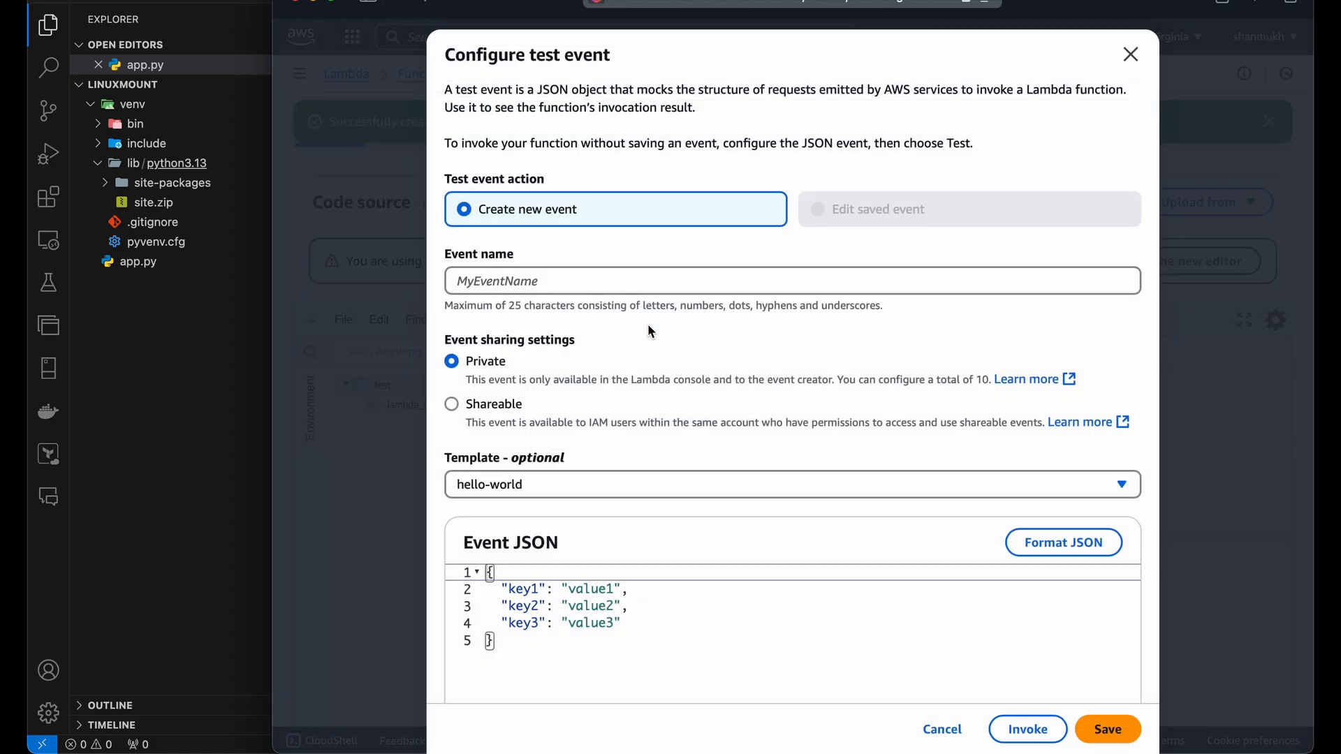
pyautogui.click(593, 282)
pyautogui.write('myevent')
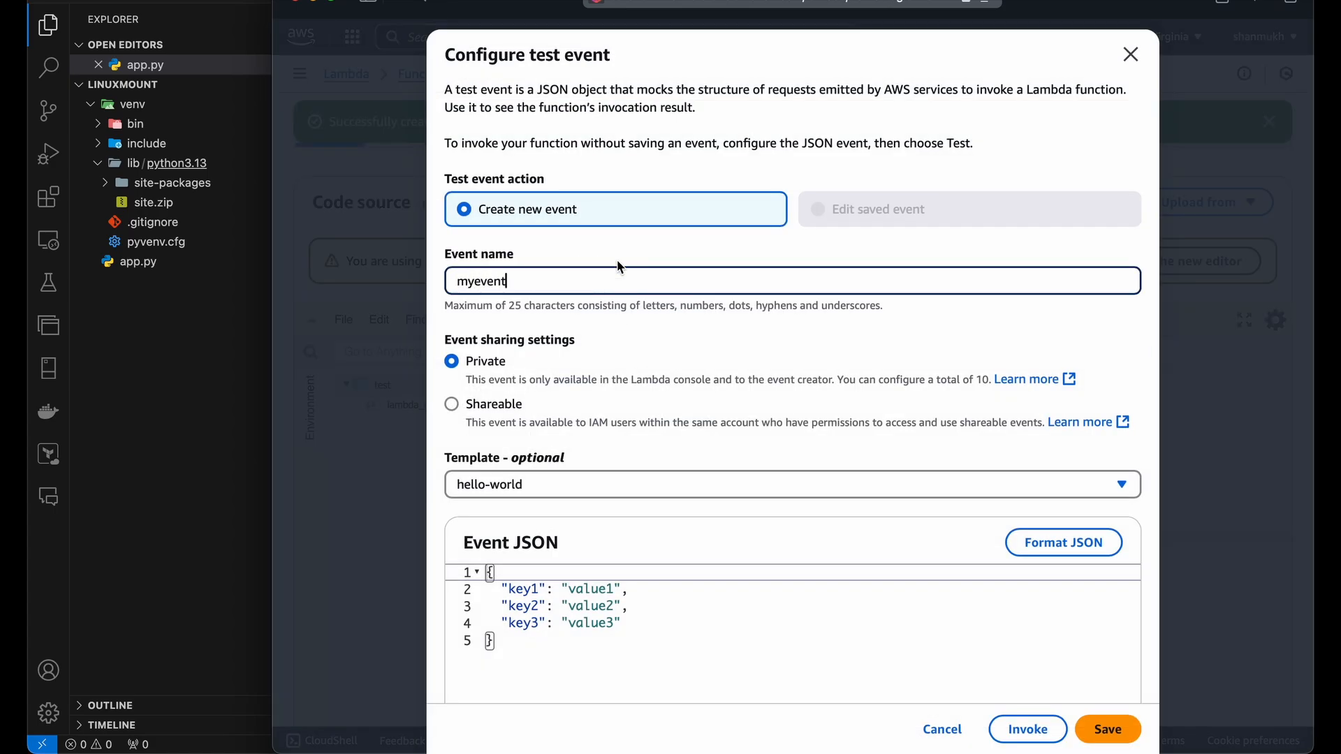
pyautogui.scroll(-5, 790, 367)
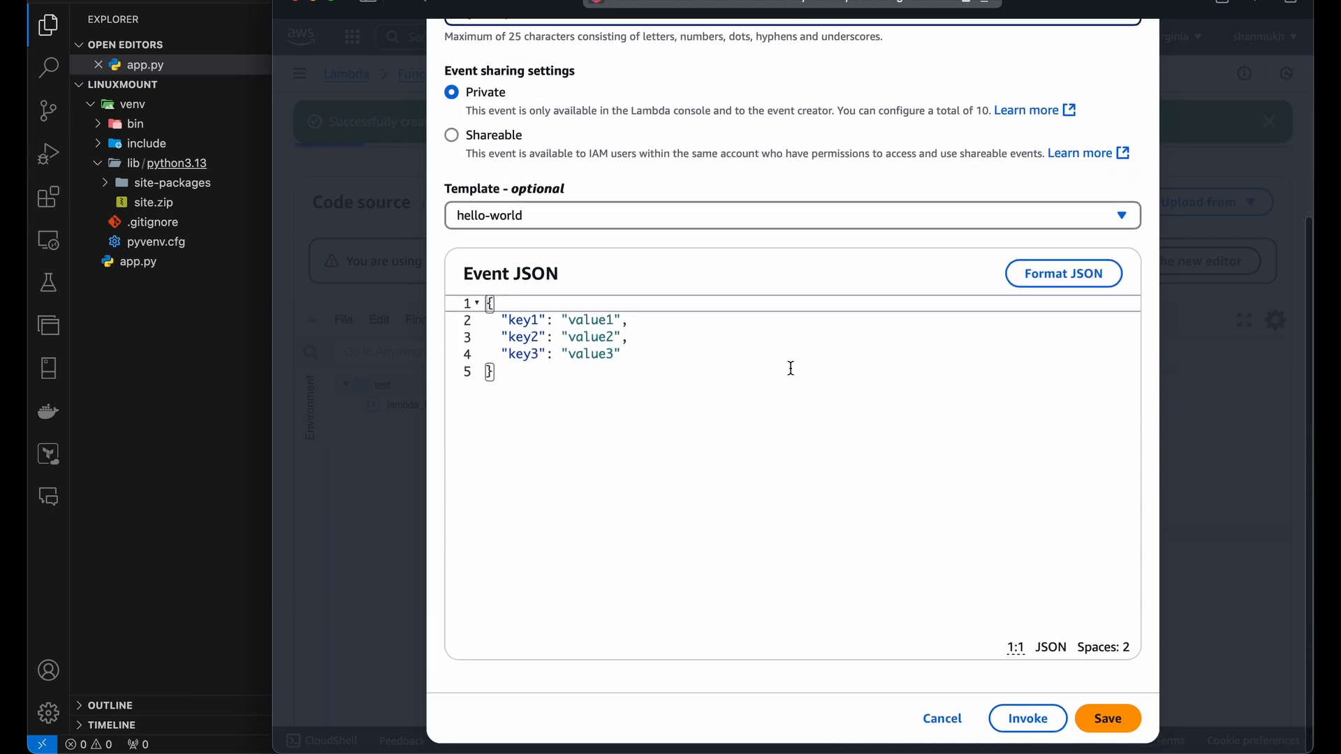
pyautogui.scroll(5, 790, 369)
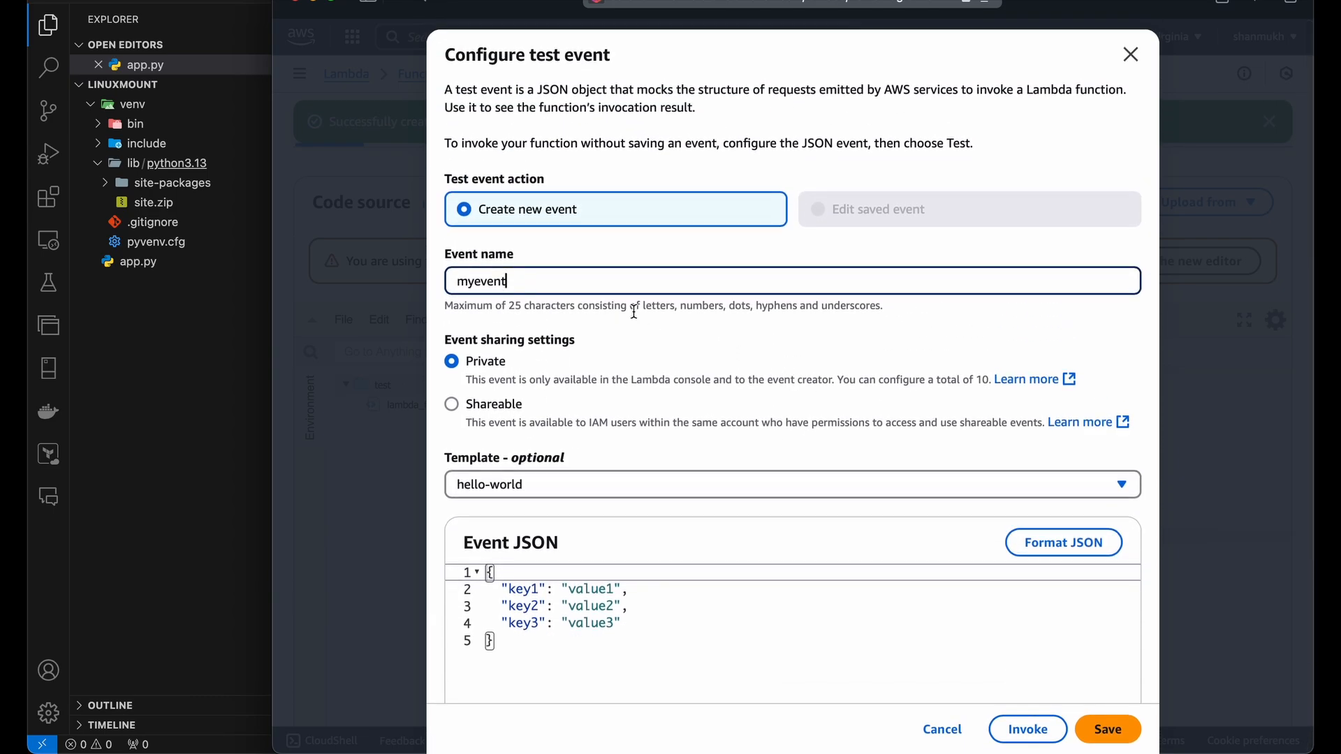
pyautogui.scroll(-4, 936, 468)
pyautogui.click(1121, 735)
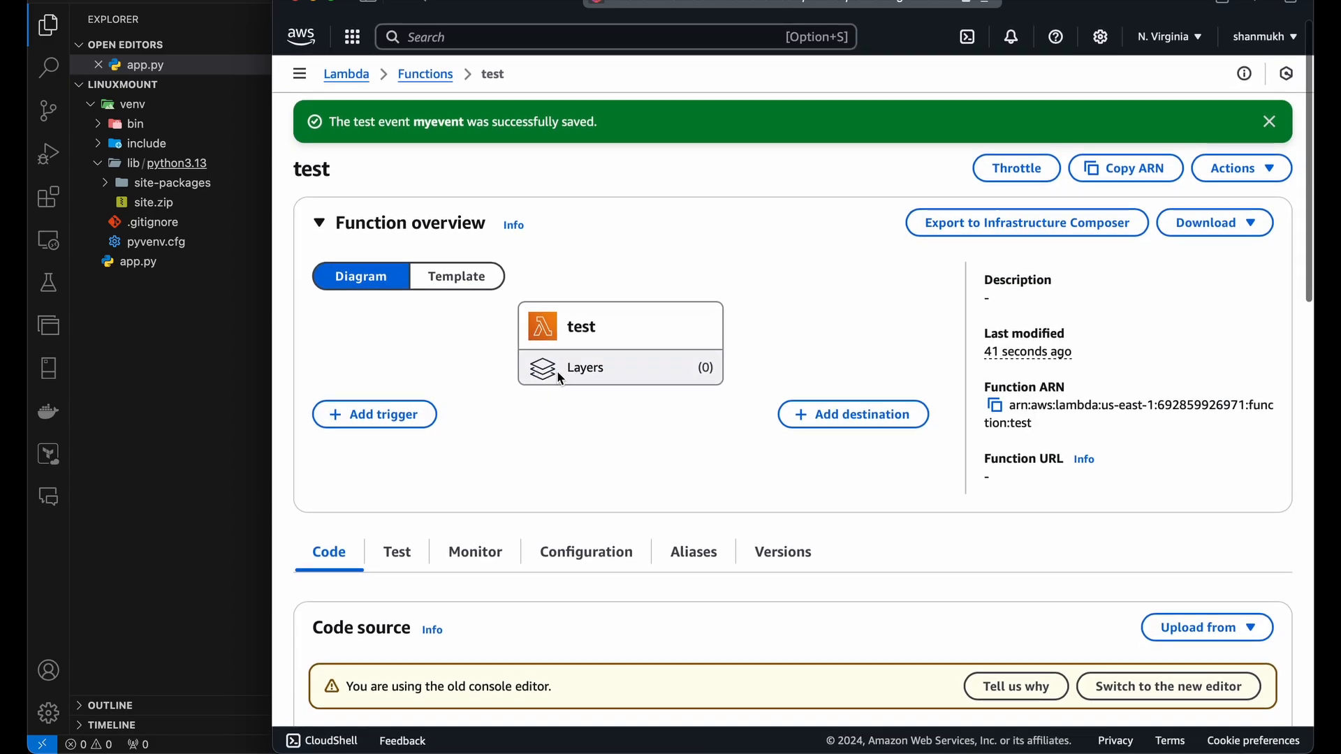
# Start adding a layer to the test function and set the layer source to Specify an ARN.
pyautogui.scroll(-15, 561, 377)
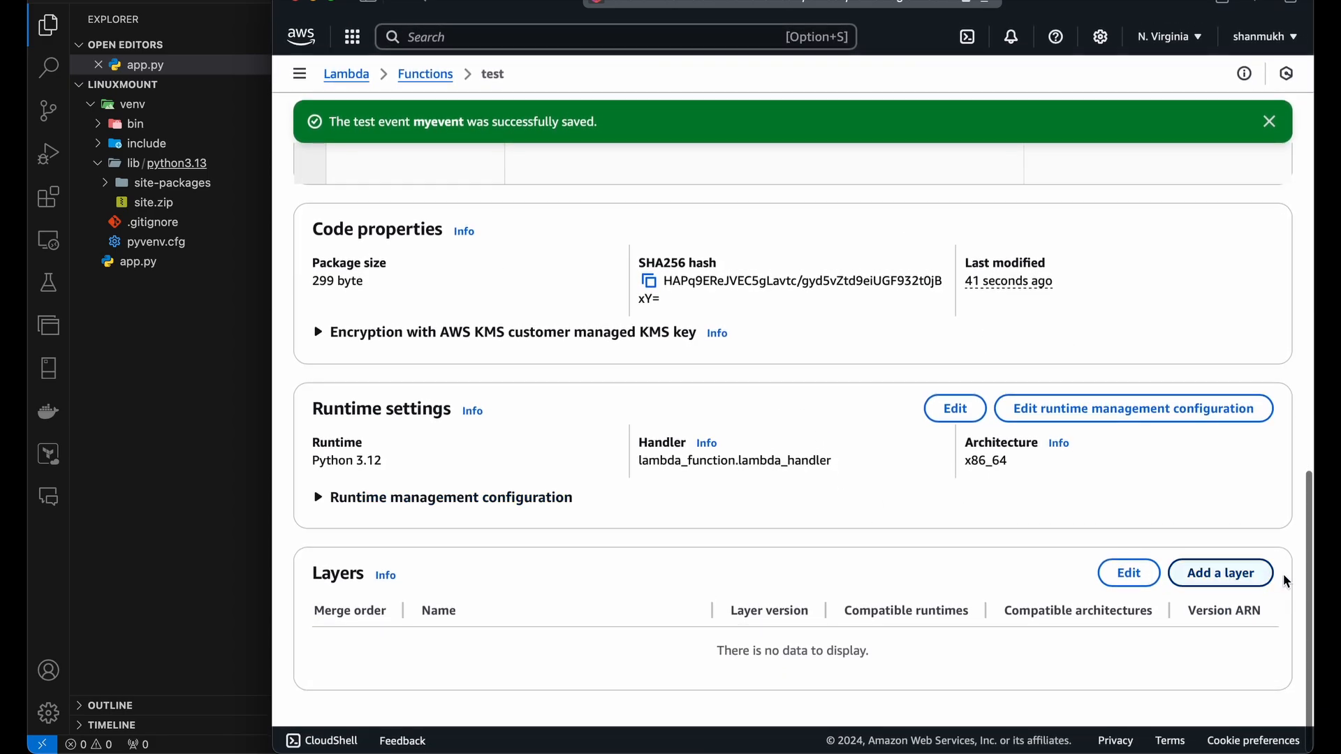
pyautogui.click(1231, 584)
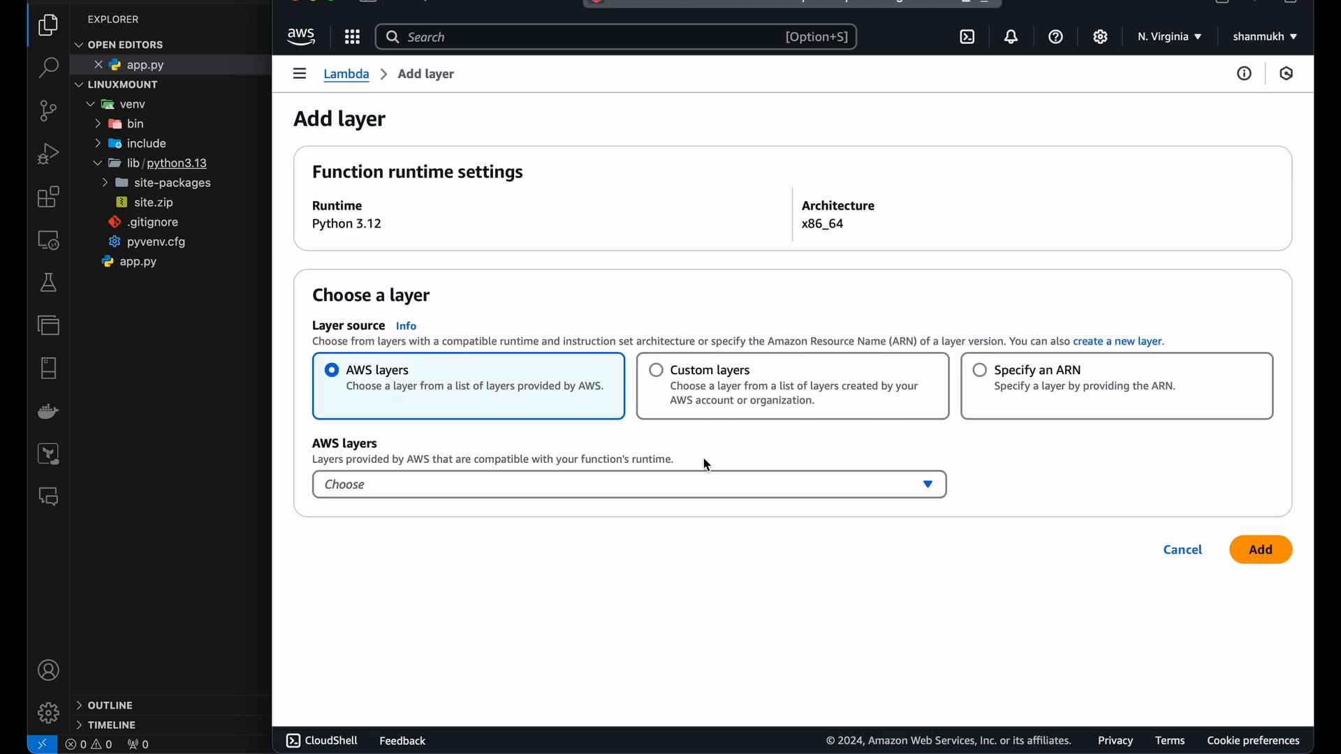
pyautogui.click(701, 482)
pyautogui.click(836, 231)
pyautogui.click(1075, 395)
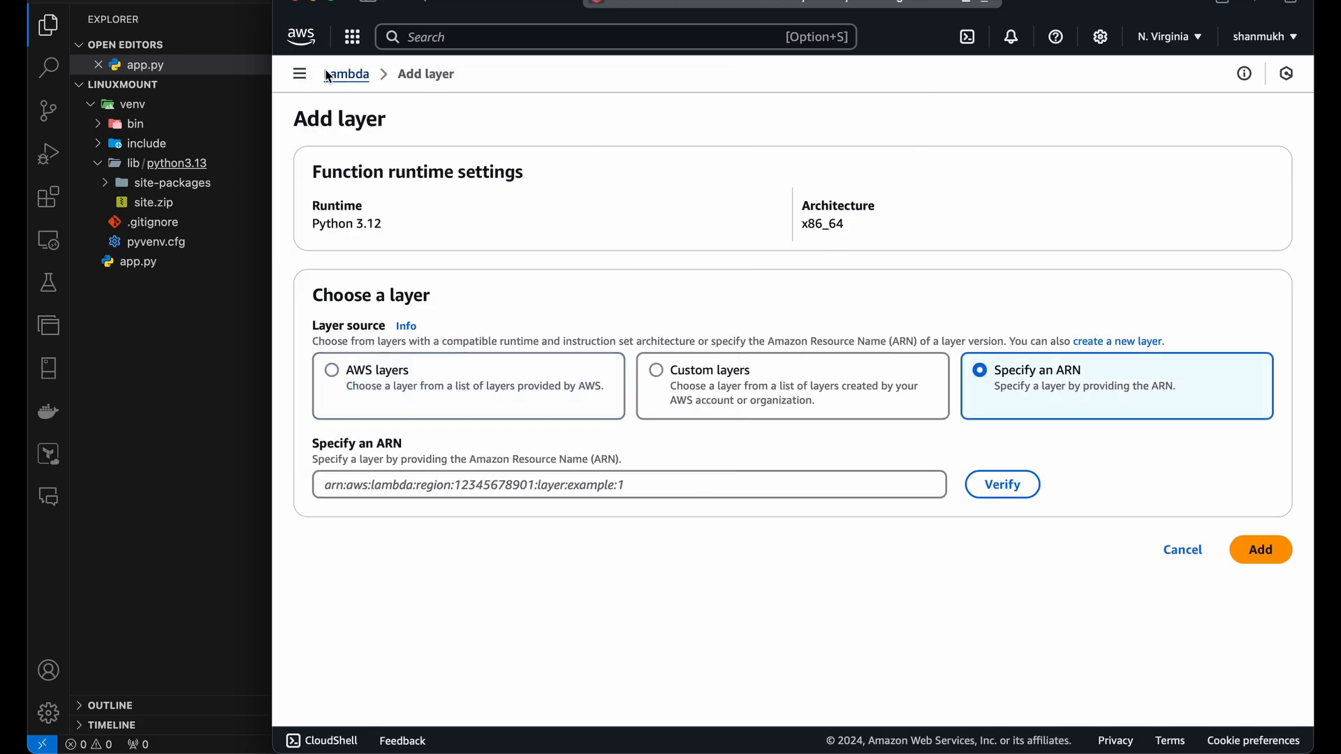
# Open the Lambda layers list in a new browser tab and copy the version ARN of mylayer version 1.
pyautogui.click(300, 74)
pyautogui.rightClick(320, 325)
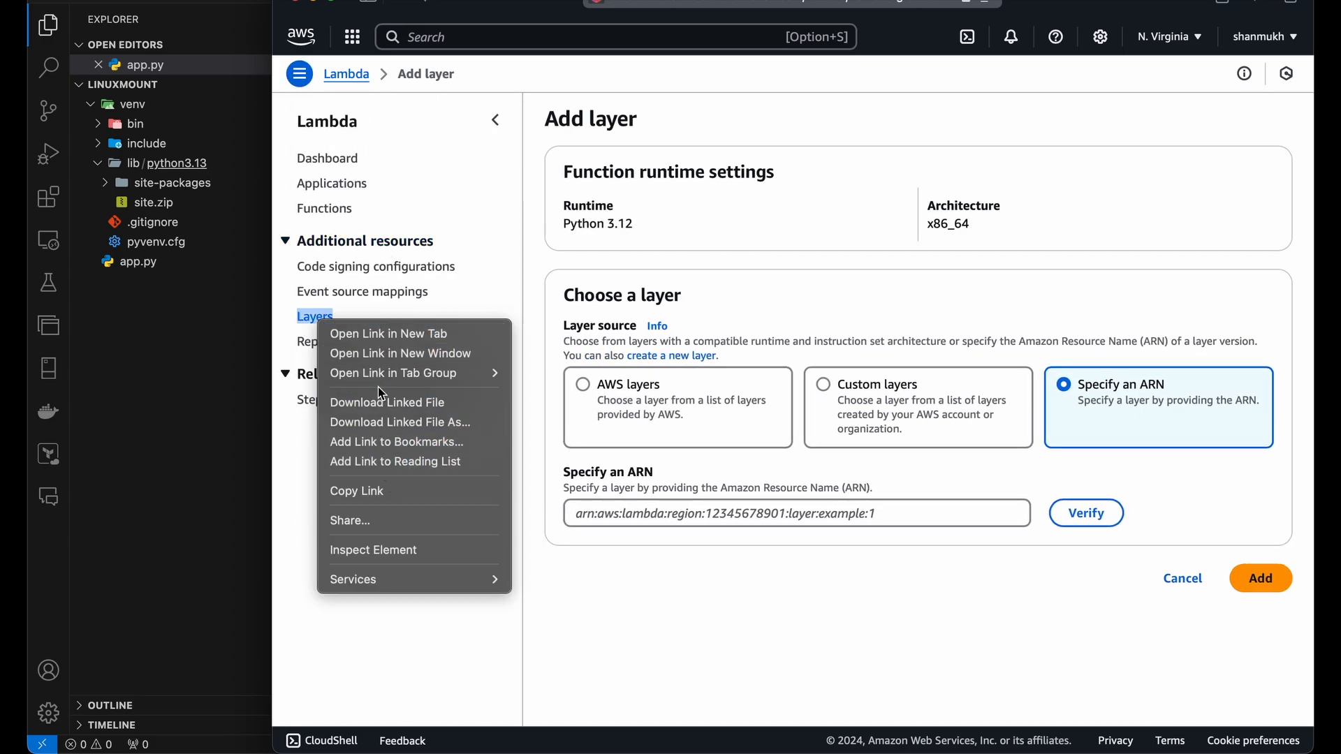
pyautogui.click(382, 338)
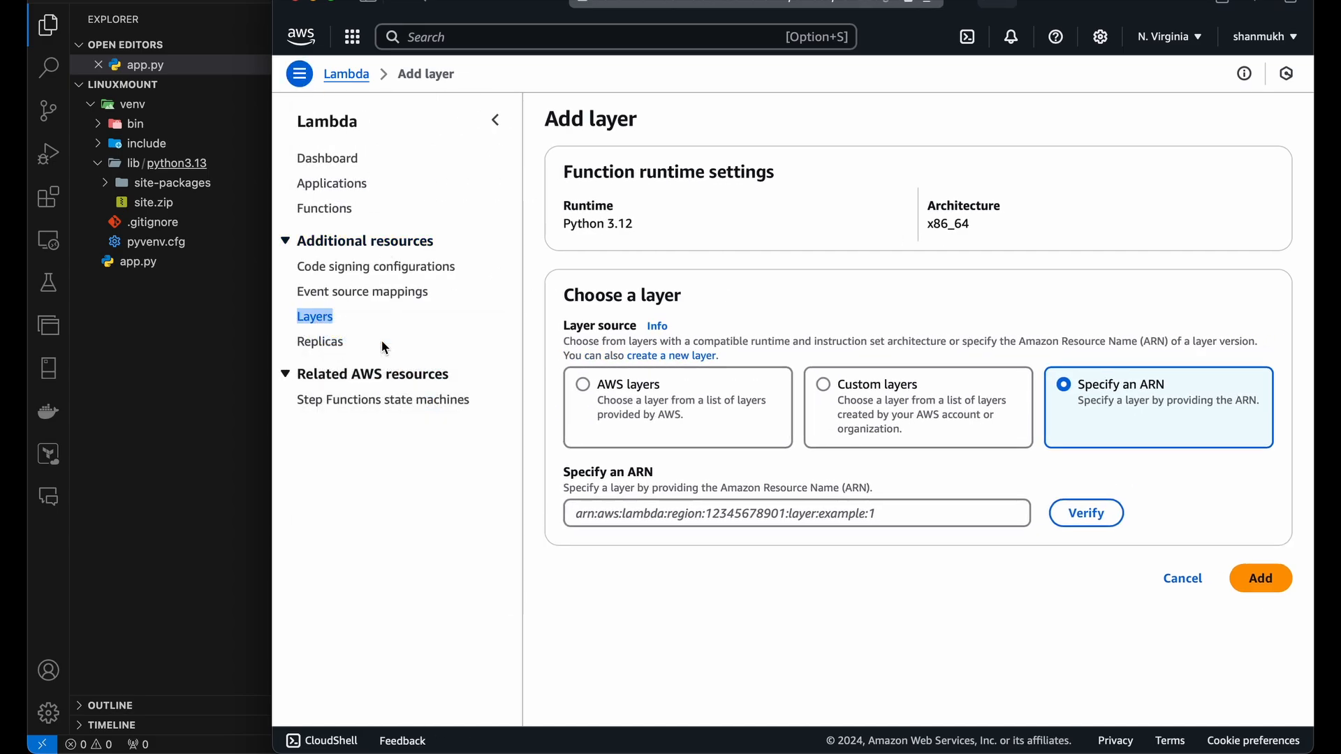
pyautogui.click(1013, 4)
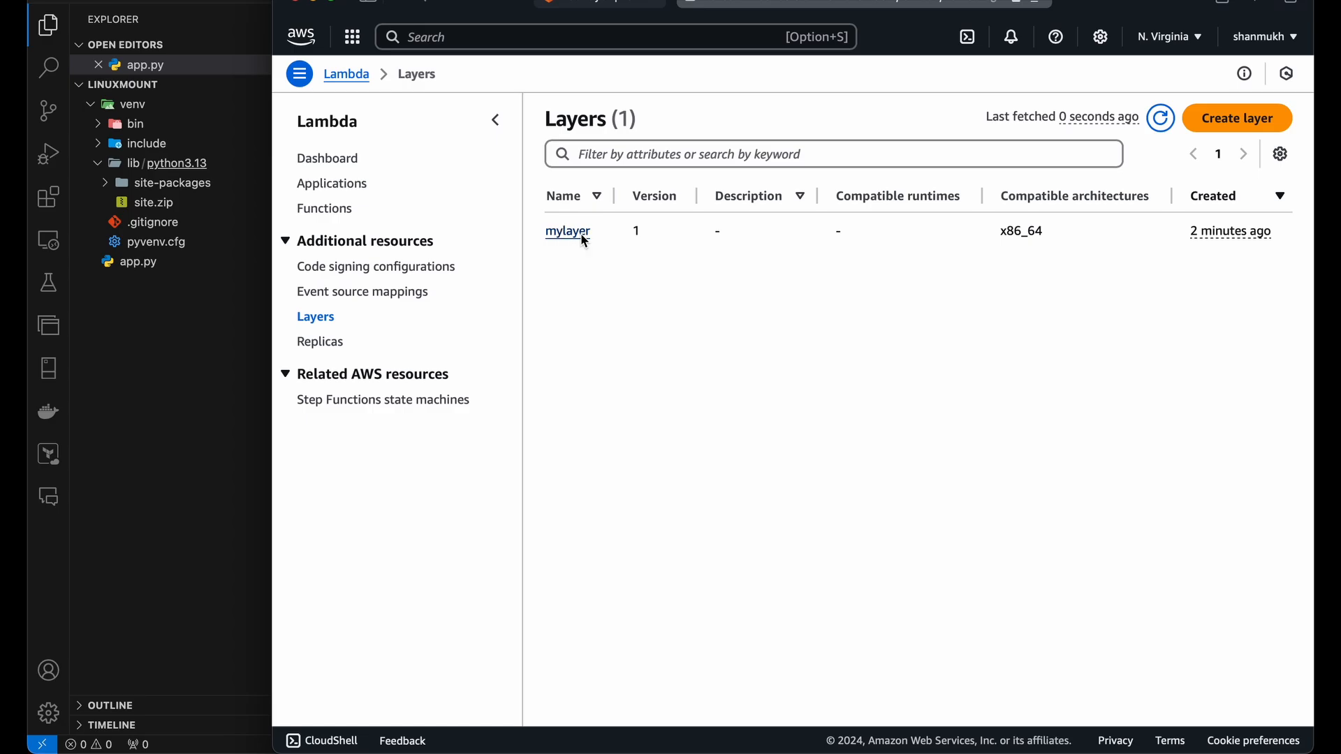
pyautogui.click(583, 234)
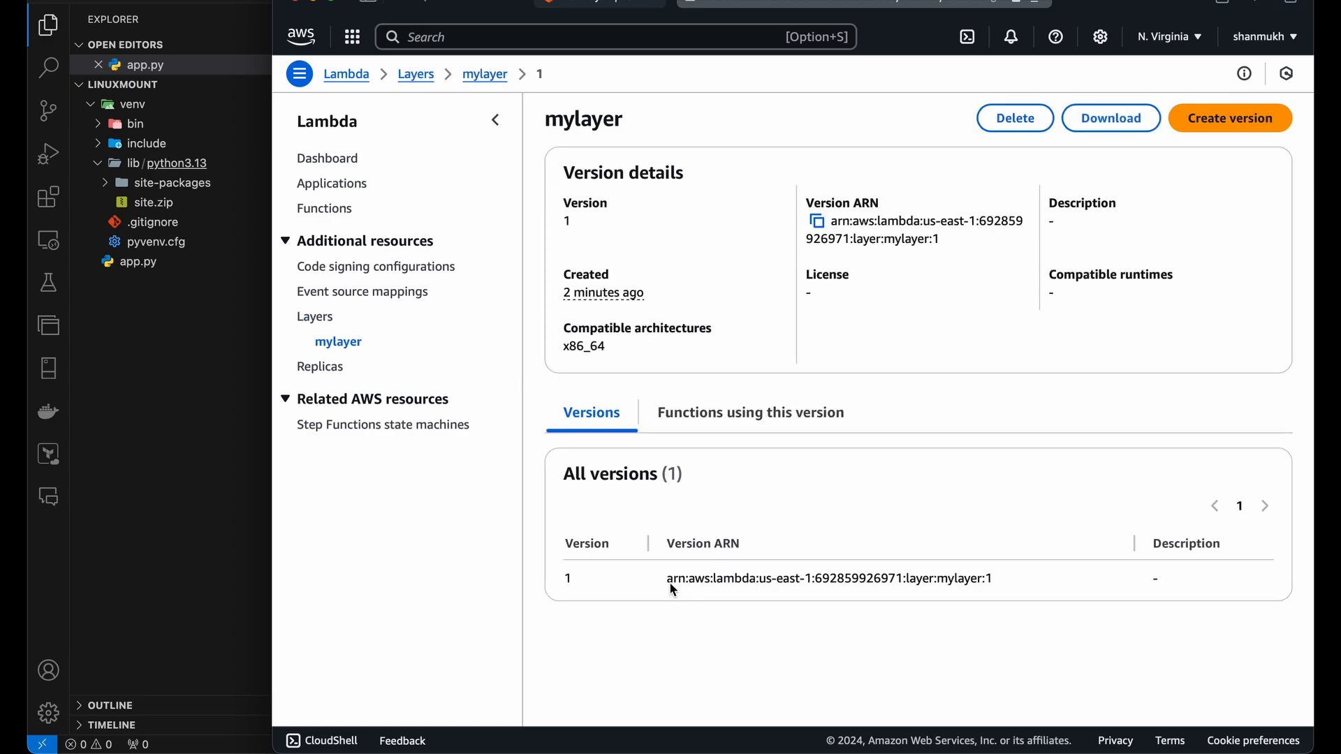
pyautogui.tripleClick(686, 580)
pyautogui.rightClick(687, 580)
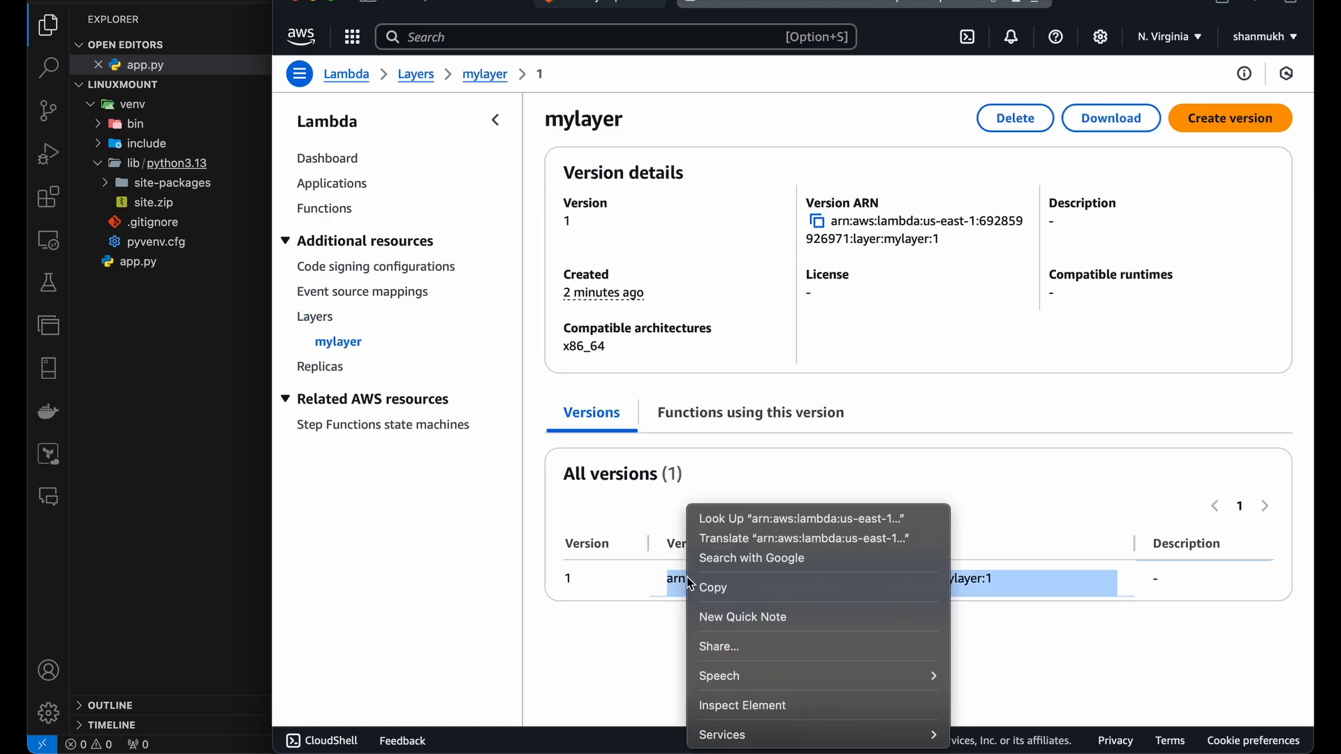
pyautogui.click(733, 590)
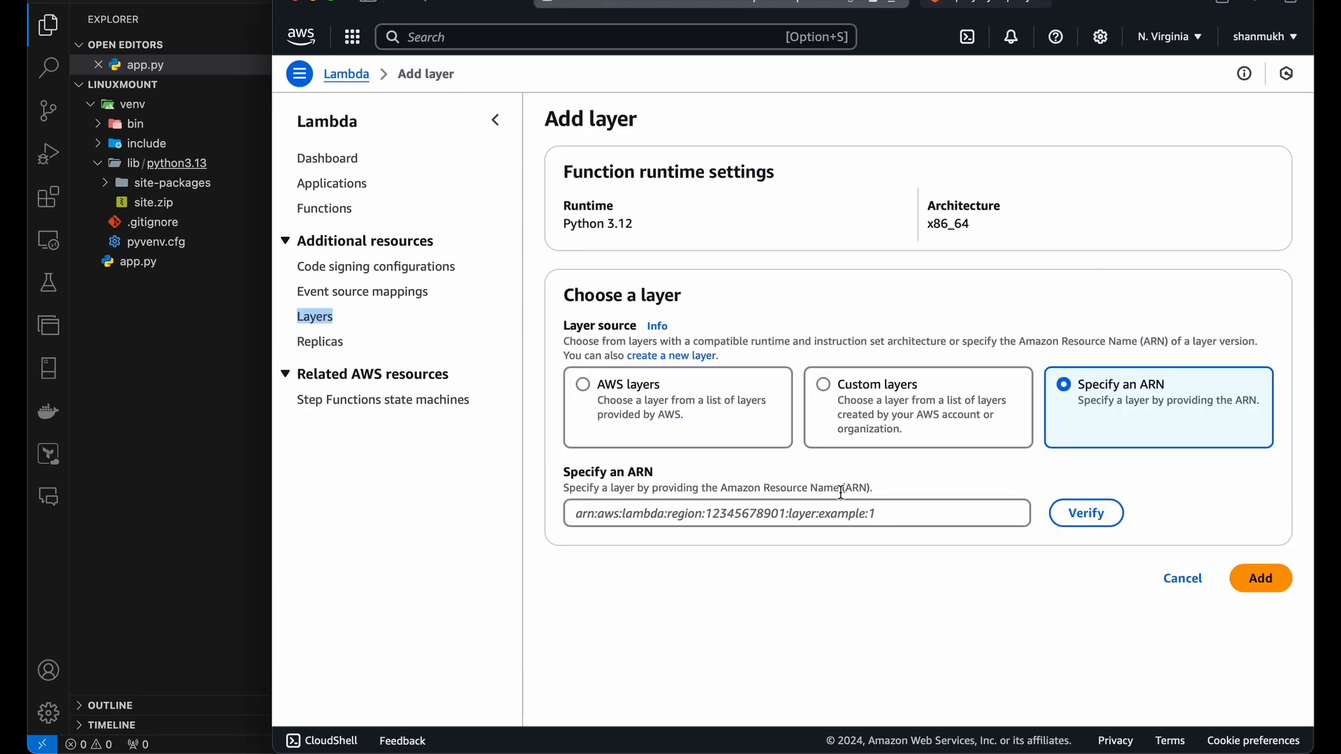
# Paste the copied mylayer ARN into the function's Add layer form, verify it, and add the layer.
pyautogui.click(839, 515)
pyautogui.press('super+v')
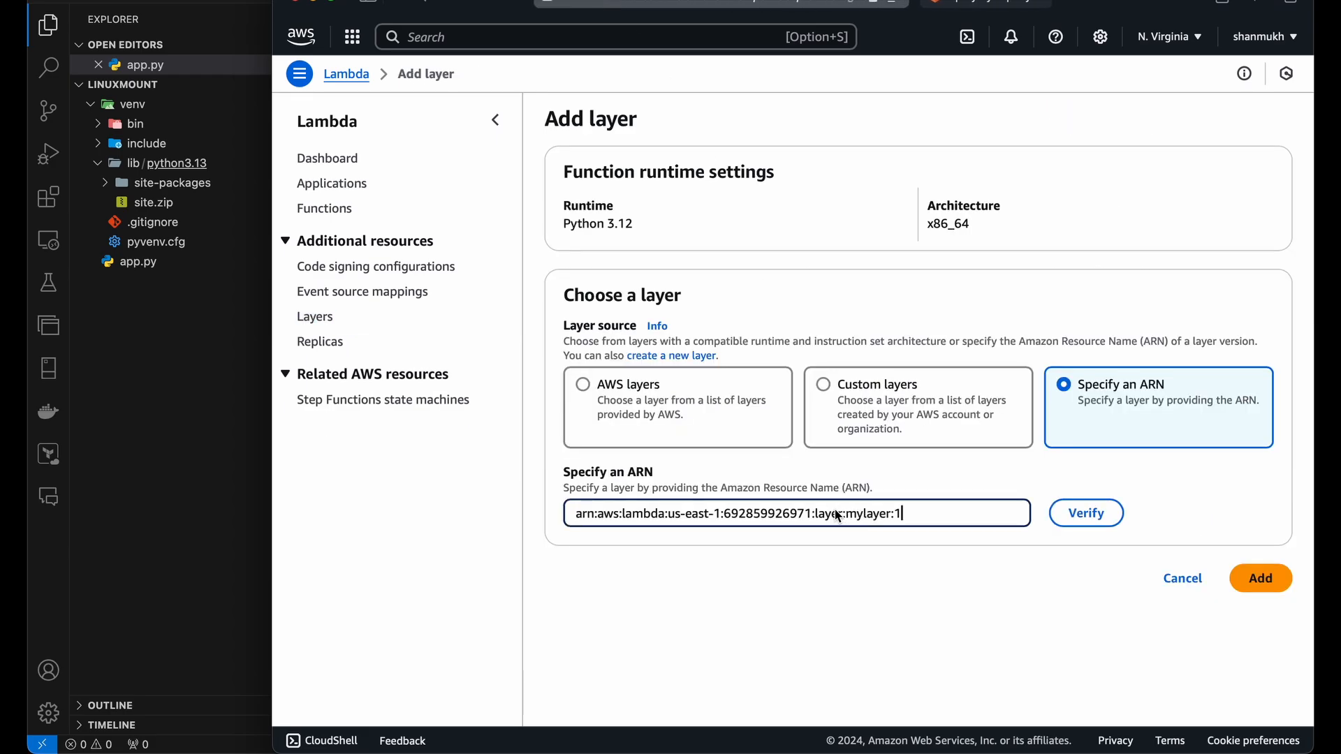
pyautogui.click(1085, 515)
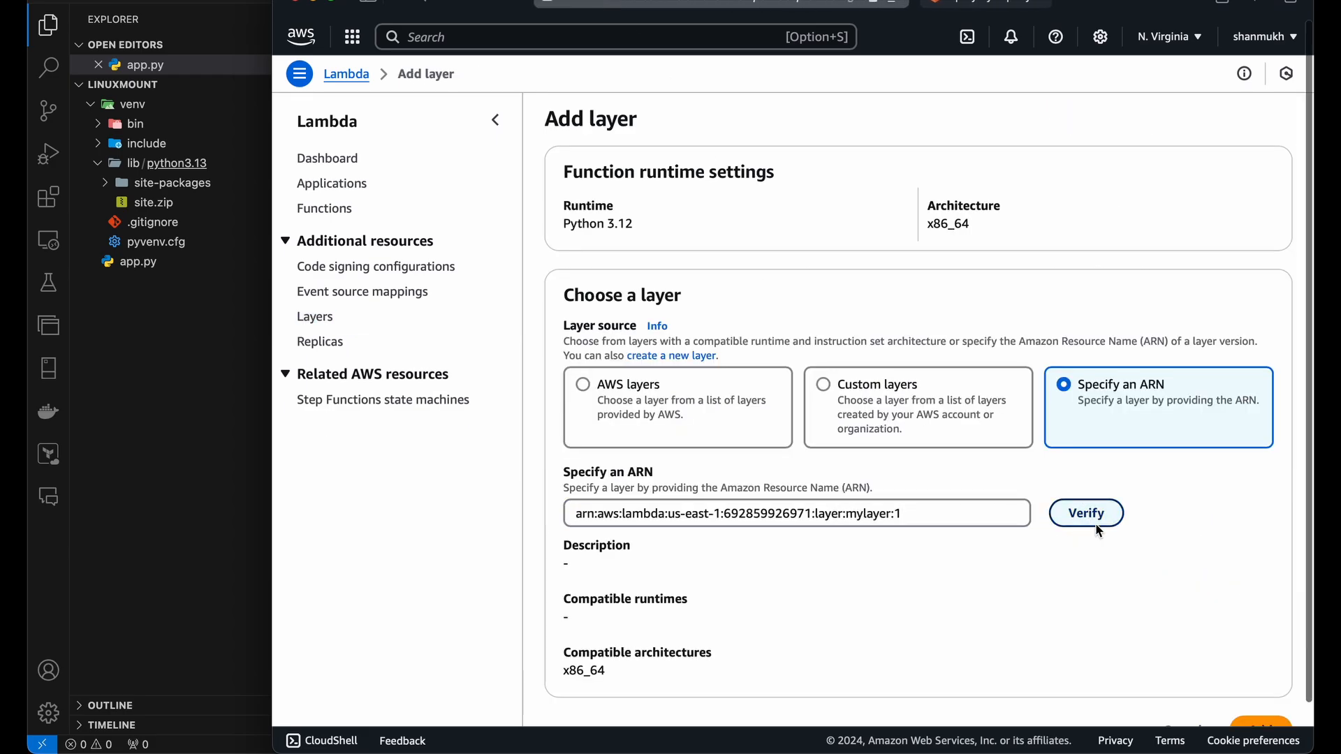
pyautogui.scroll(-2, 1124, 580)
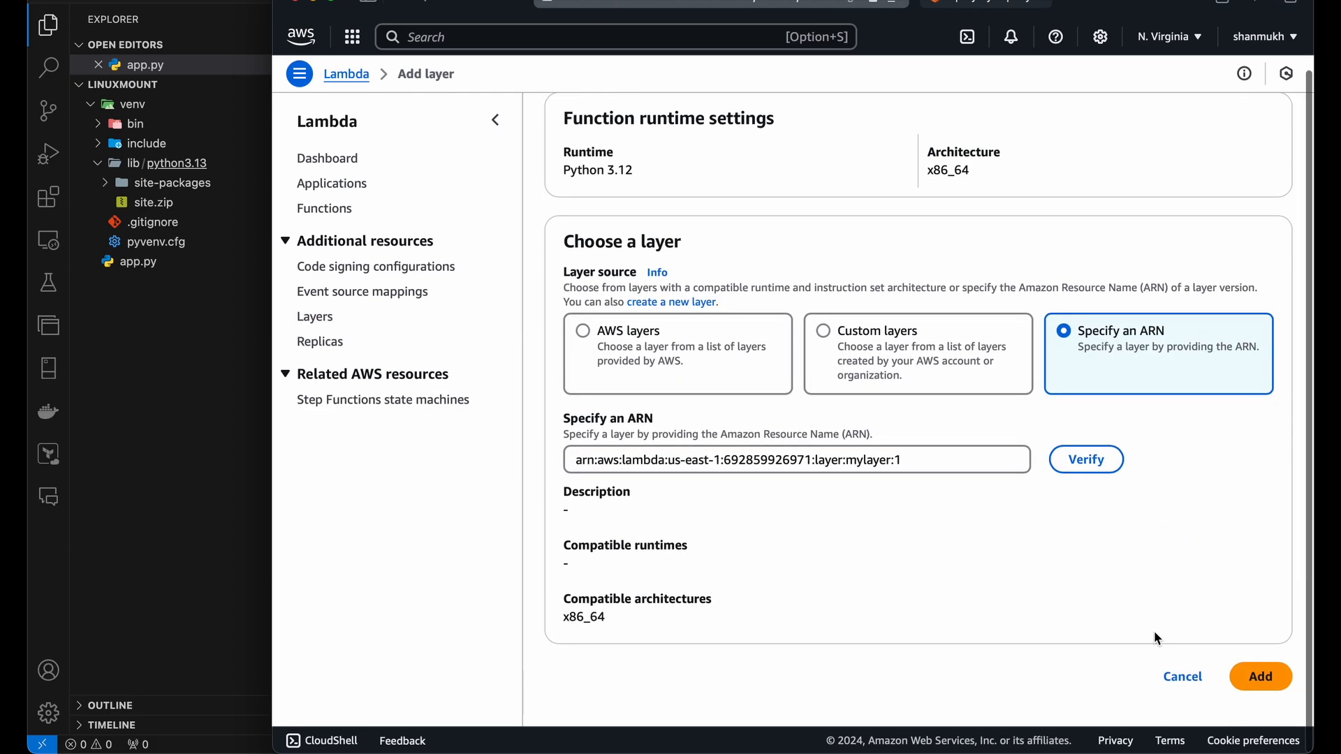
pyautogui.click(1268, 687)
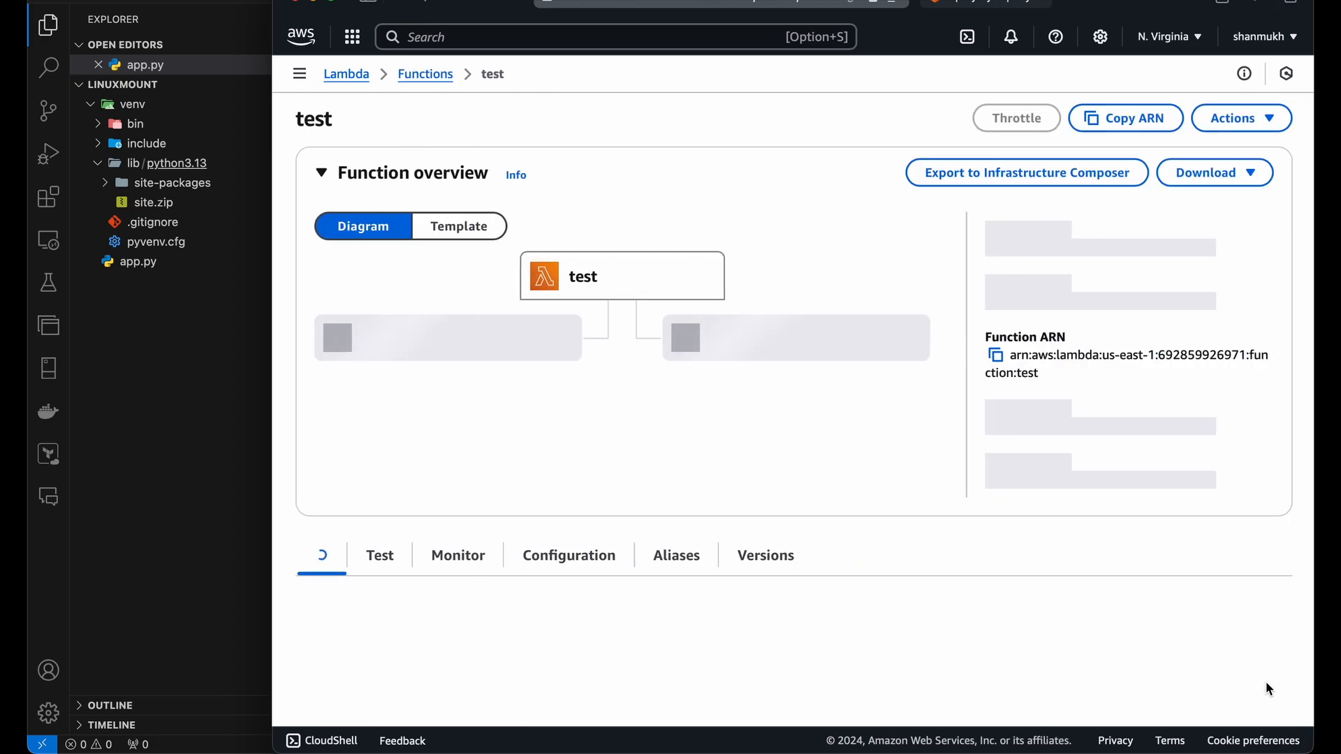
# Run the test function with the saved test event and select the test folder in the code editor's file tree.
pyautogui.scroll(-2, 764, 505)
pyautogui.scroll(-8, 767, 511)
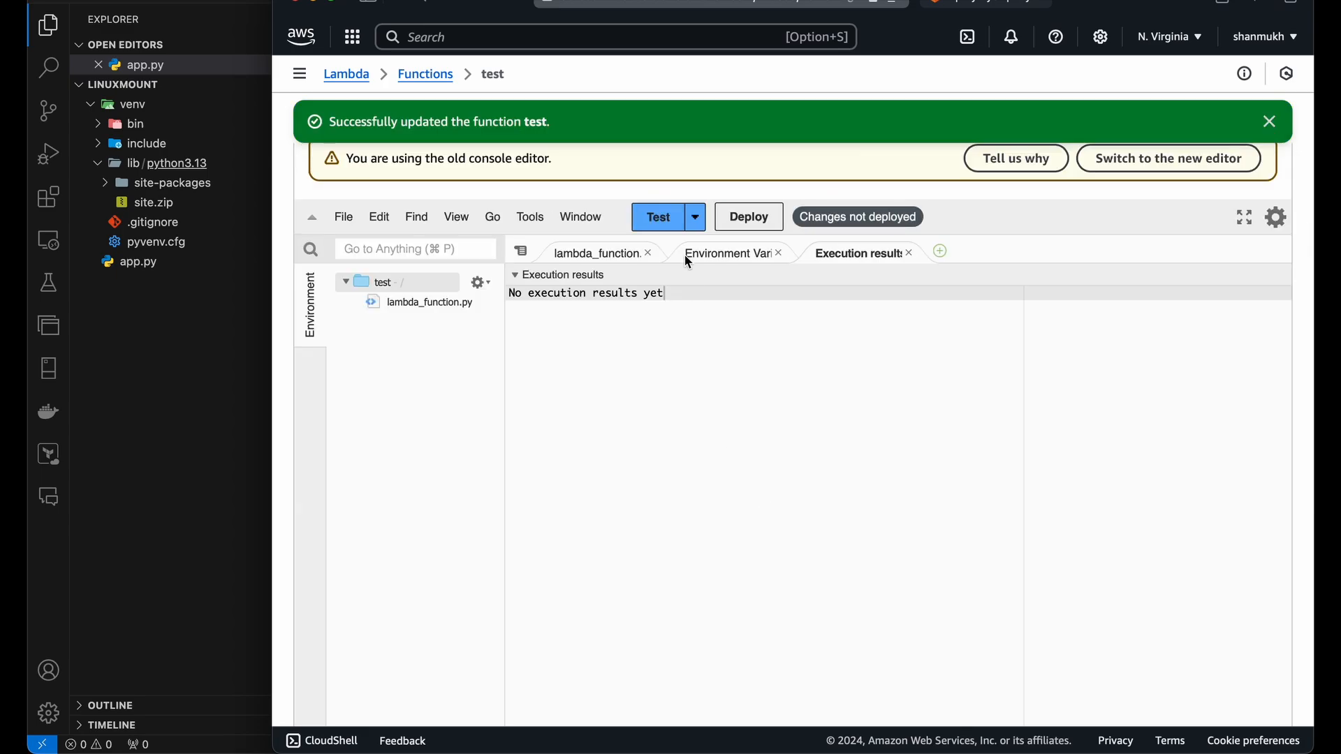
pyautogui.click(660, 218)
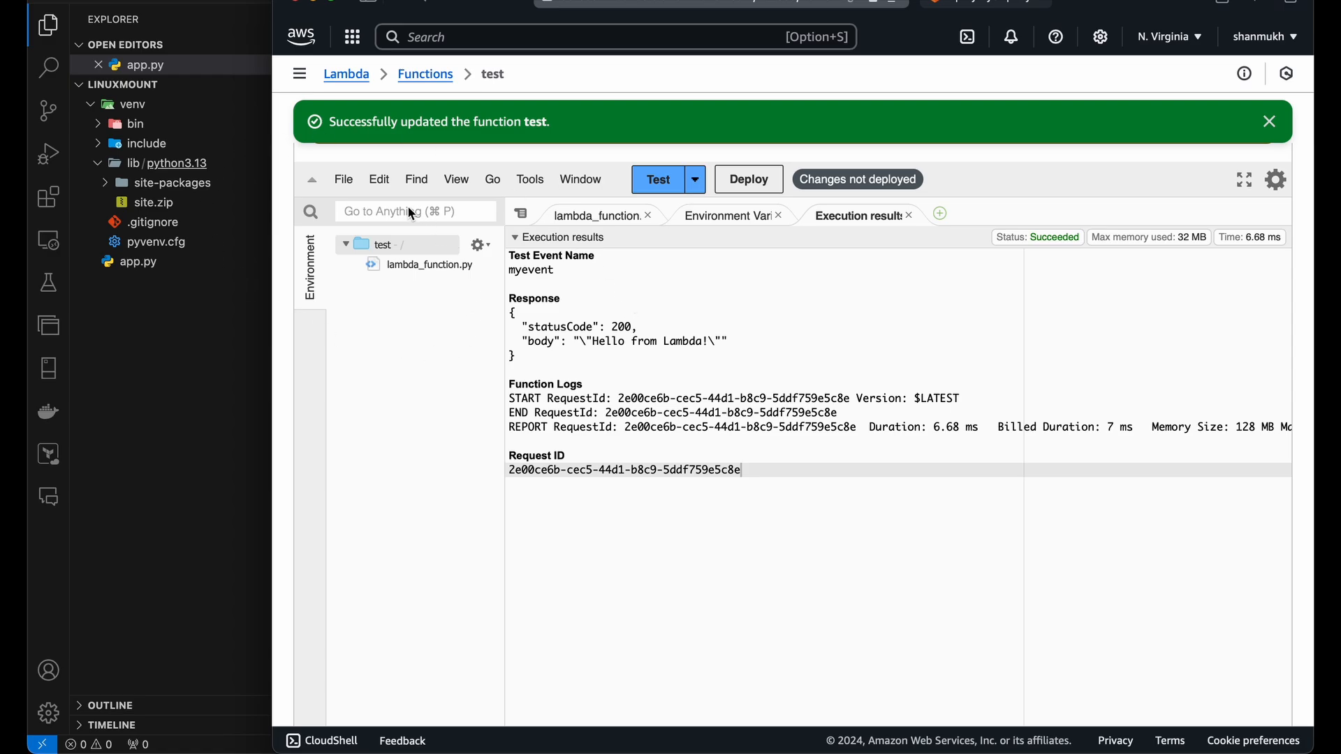
pyautogui.click(395, 275)
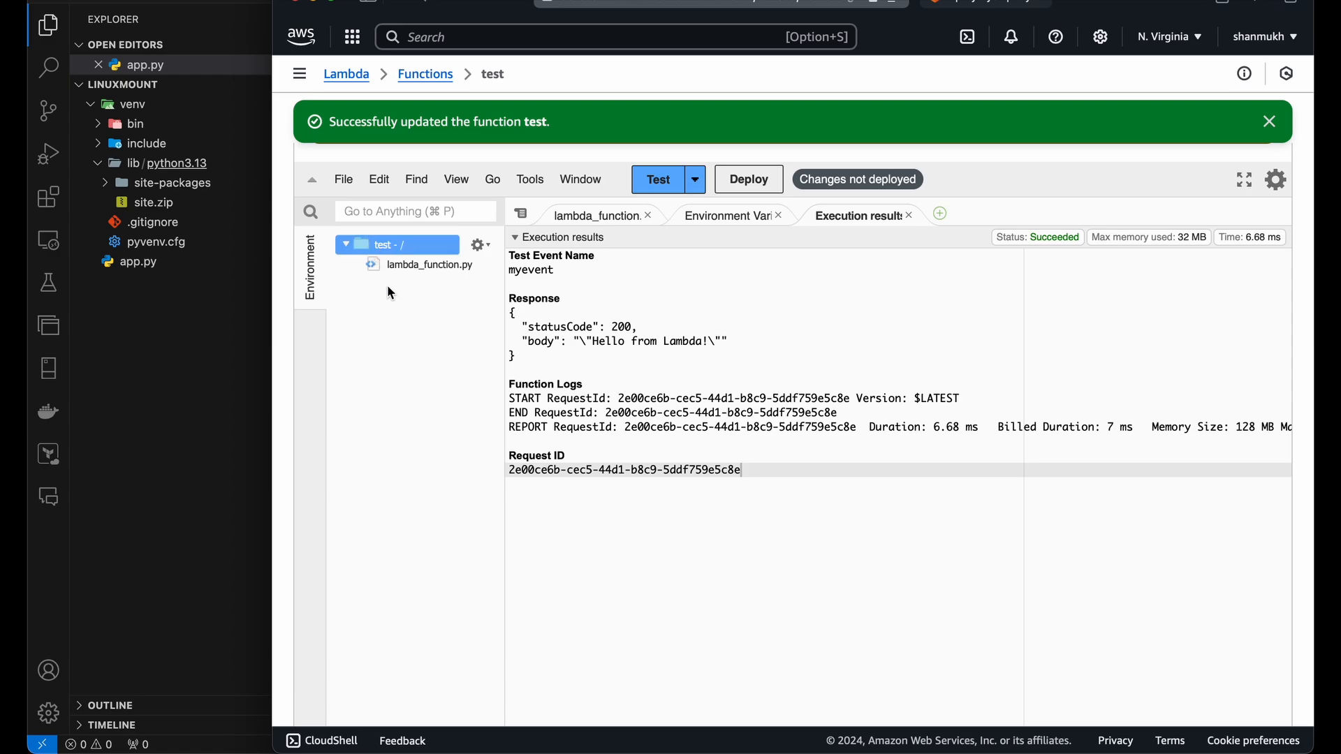